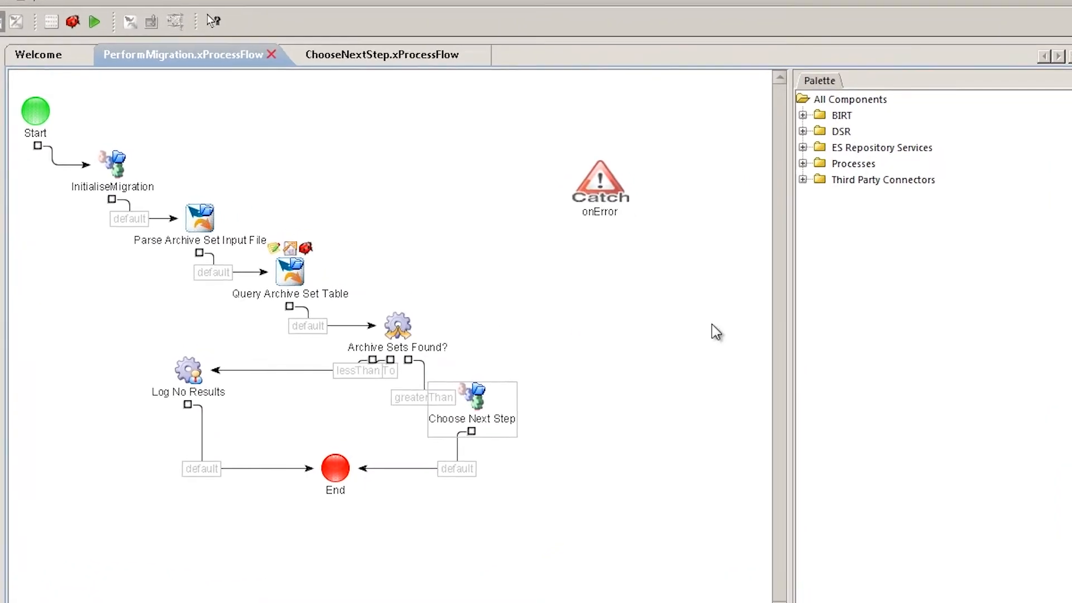
Expand the Third Party Connectors, Processes and Enterprise Server component groups to examine the available components
{"action": "left_click", "coordinate": [775, 175]}
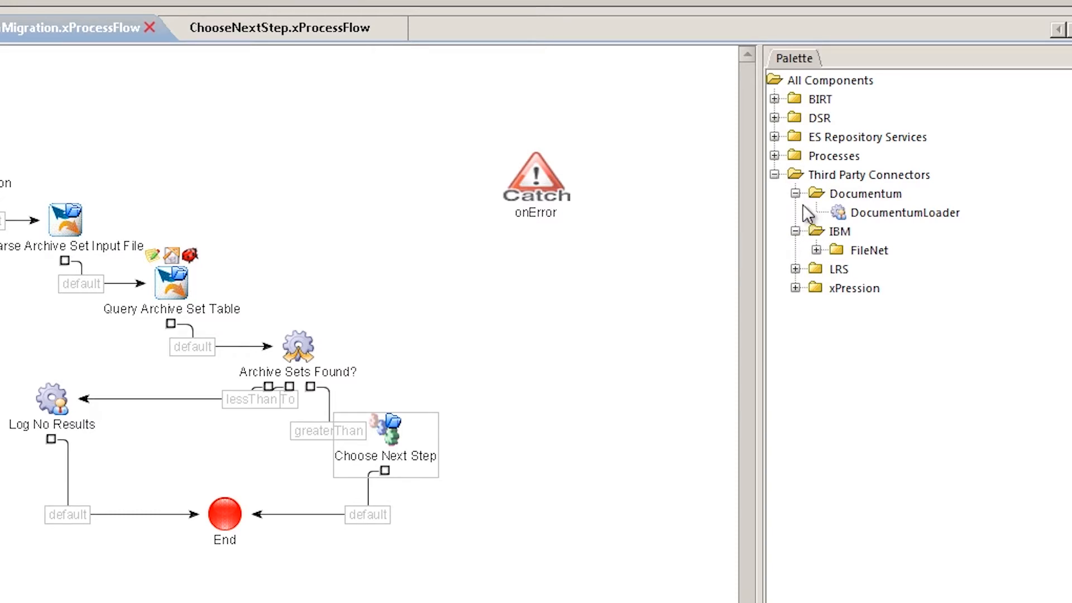
{"action": "left_click", "coordinate": [774, 156]}
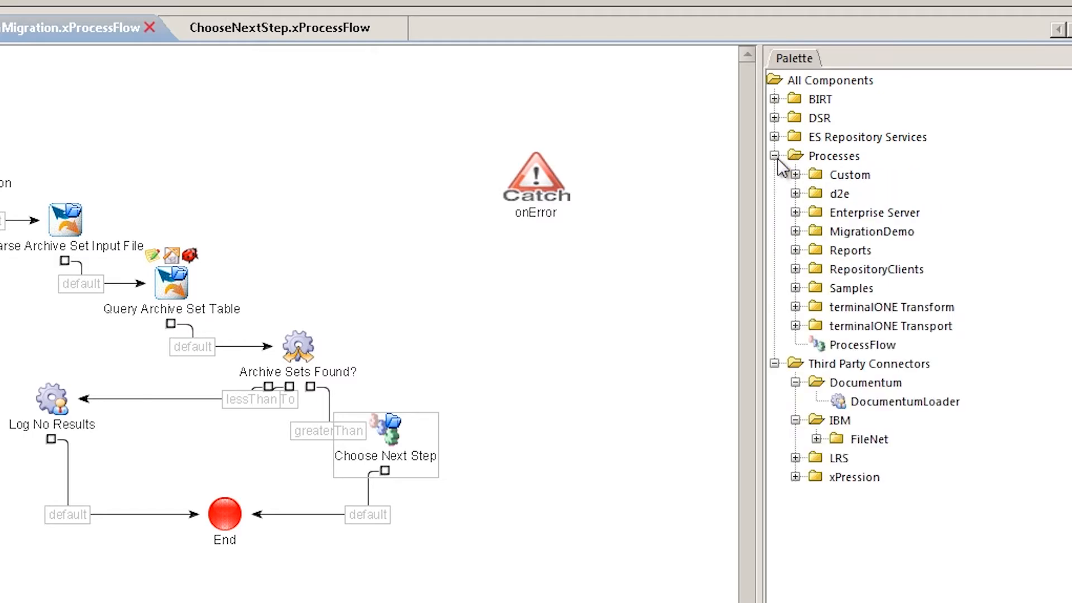
{"action": "left_click", "coordinate": [795, 212]}
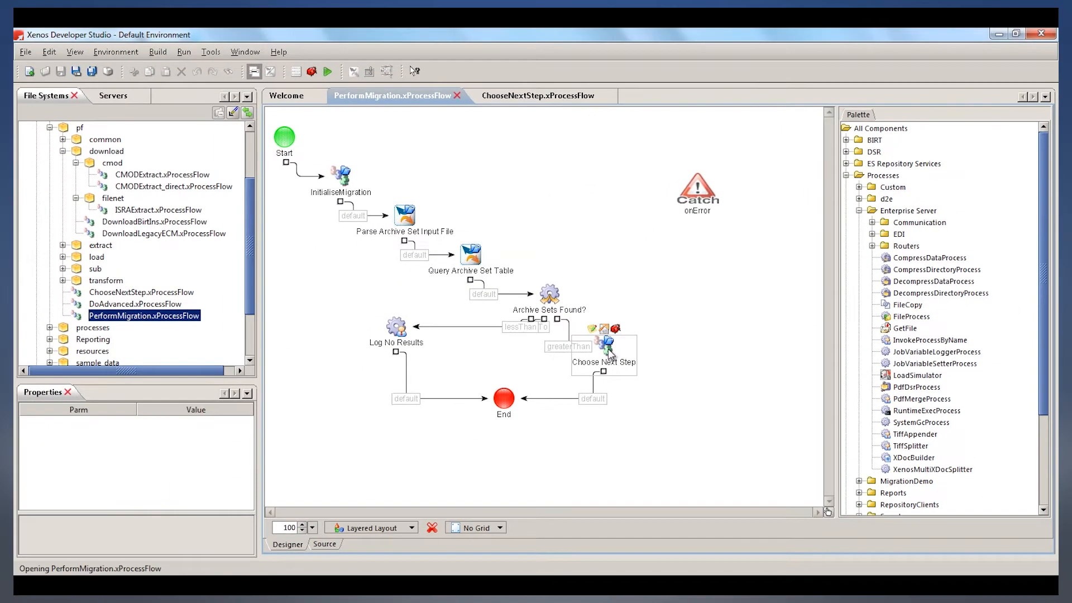
Open the Choose Next Step subflow from the PerformMigration flow and inspect its LOAD process
{"action": "double_click", "coordinate": [611, 354]}
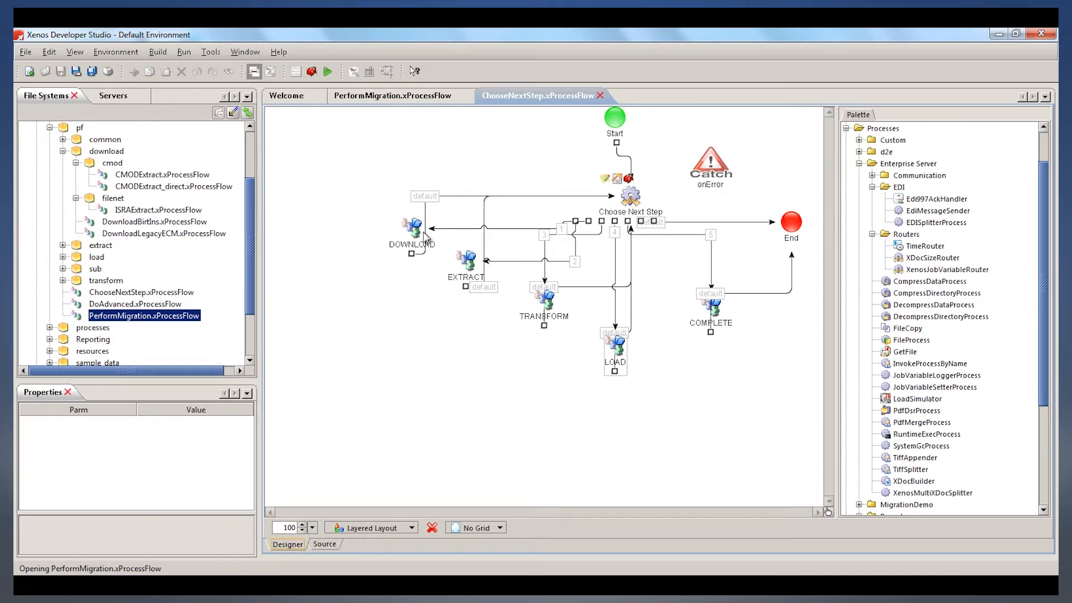
{"action": "double_click", "coordinate": [617, 345]}
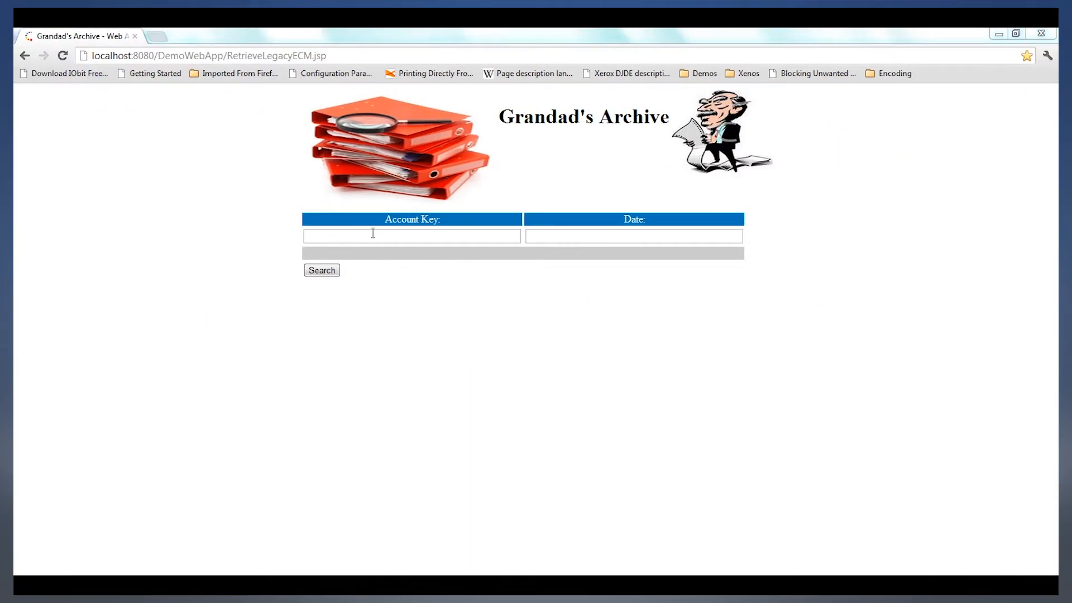
In the browser, search Grandad's Archive for the customer's account key with the date August 13, 2009
{"action": "left_click", "coordinate": [373, 235]}
{"action": "left_click", "coordinate": [373, 234]}
{"action": "left_click", "coordinate": [371, 249]}
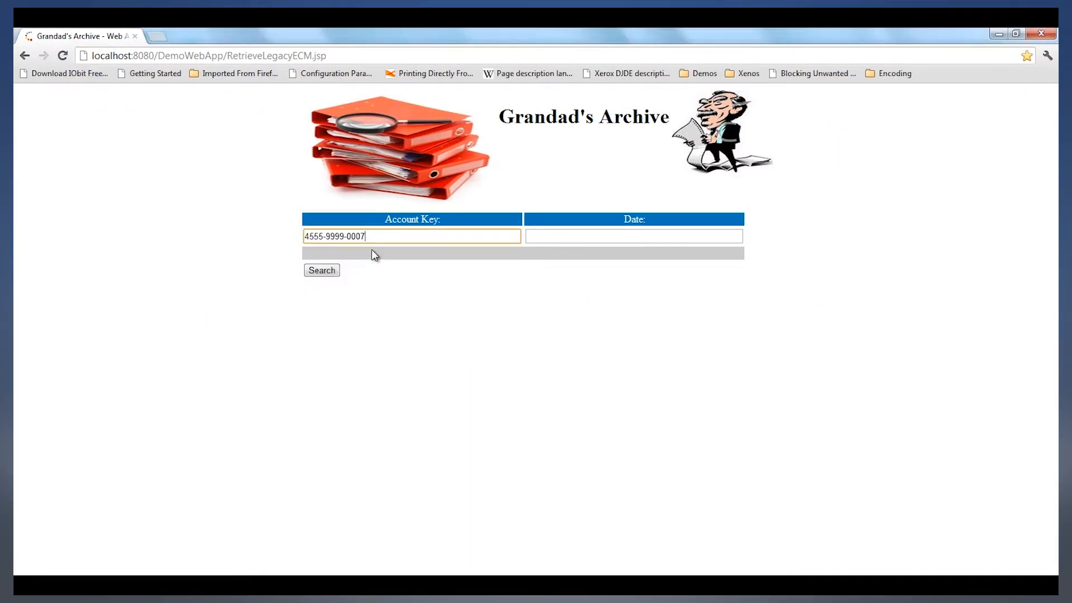
{"action": "left_click", "coordinate": [541, 237]}
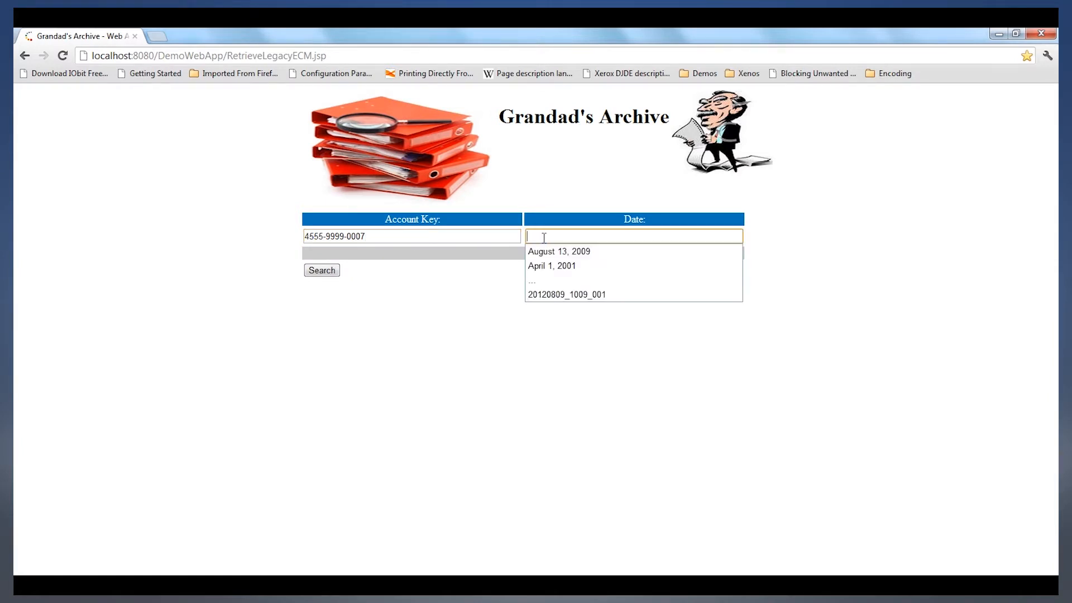
{"action": "left_click", "coordinate": [547, 253]}
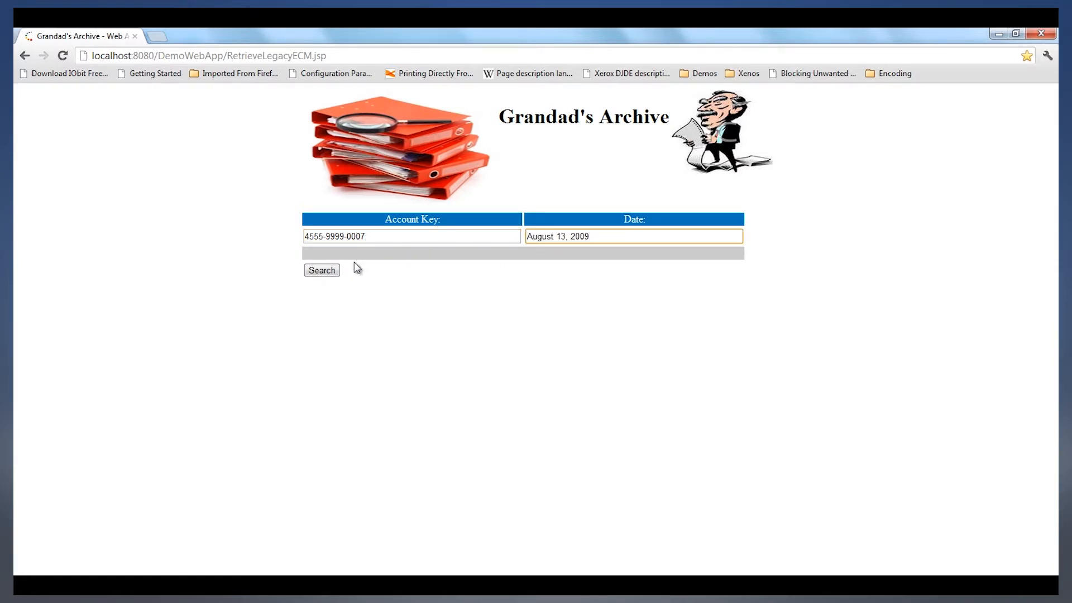
{"action": "left_click", "coordinate": [319, 272]}
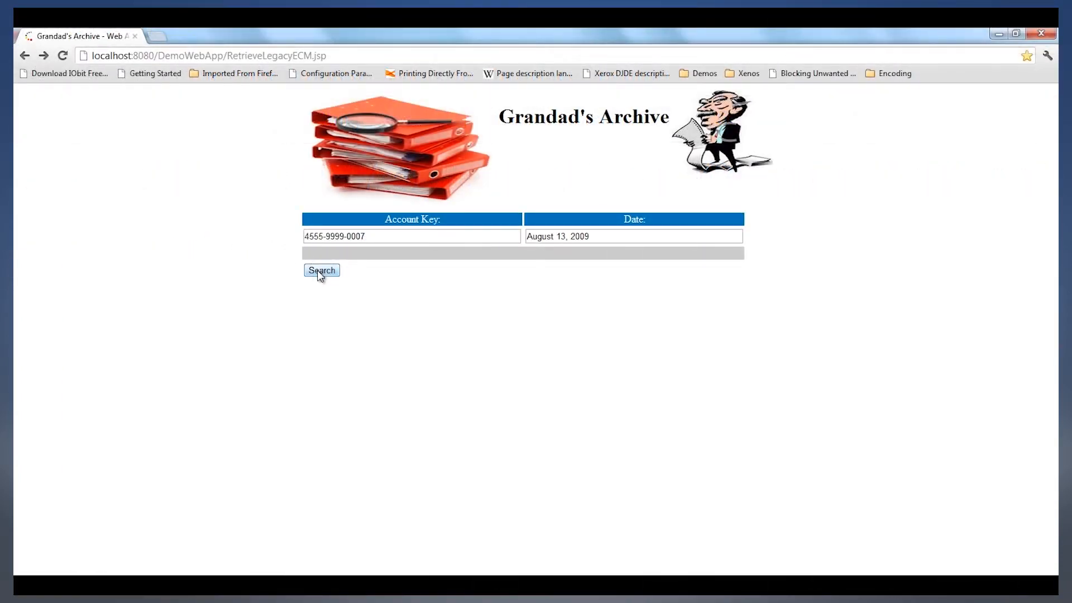
Submit the same archive search again, return to the search form, and repeat it
{"action": "left_click", "coordinate": [320, 273]}
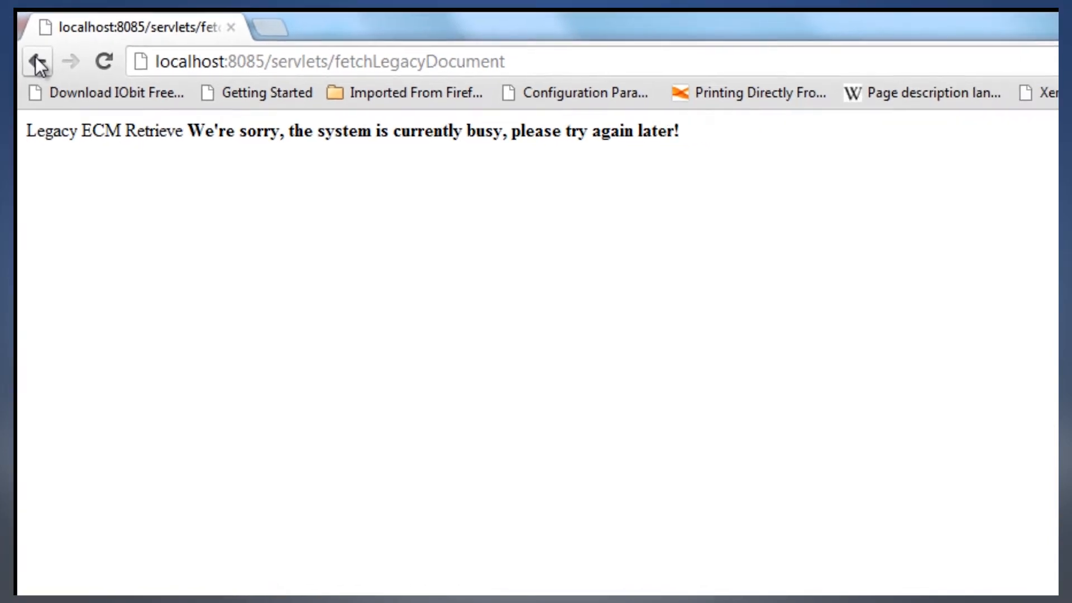
{"action": "left_click", "coordinate": [41, 62]}
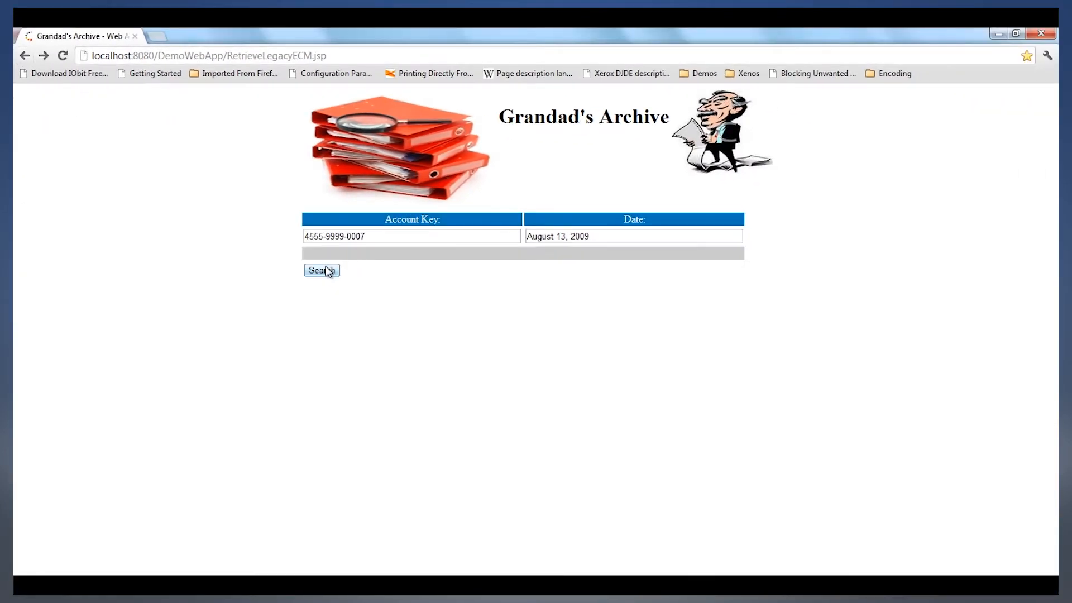
{"action": "left_click", "coordinate": [328, 271]}
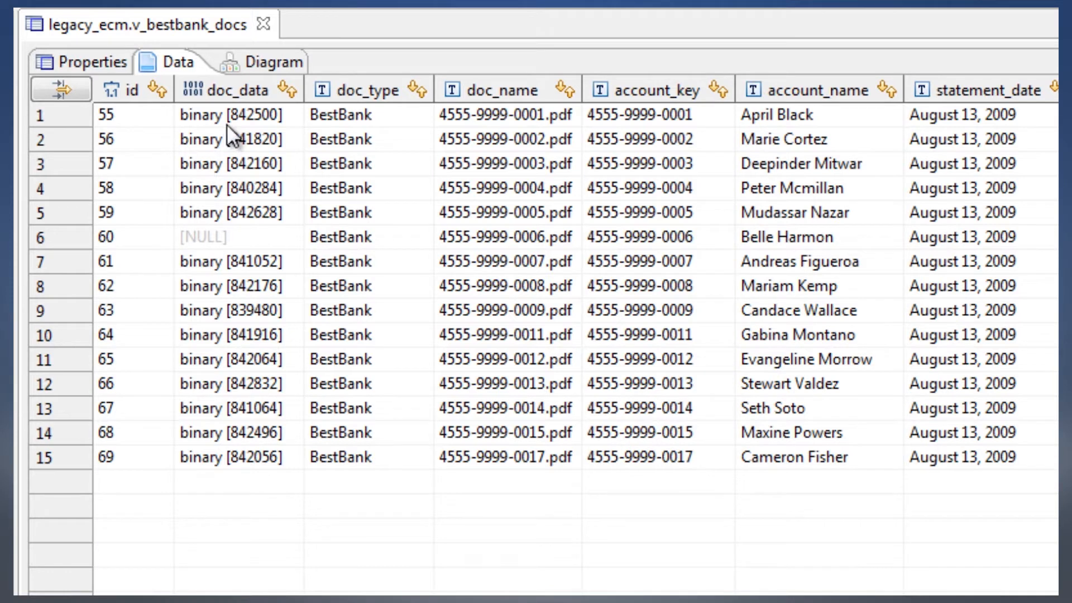
In DBeaver, examine the doc_data, doc_name, account_key, account_name and statement_date columns of the v_bestbank_docs view
{"action": "left_click", "coordinate": [232, 116]}
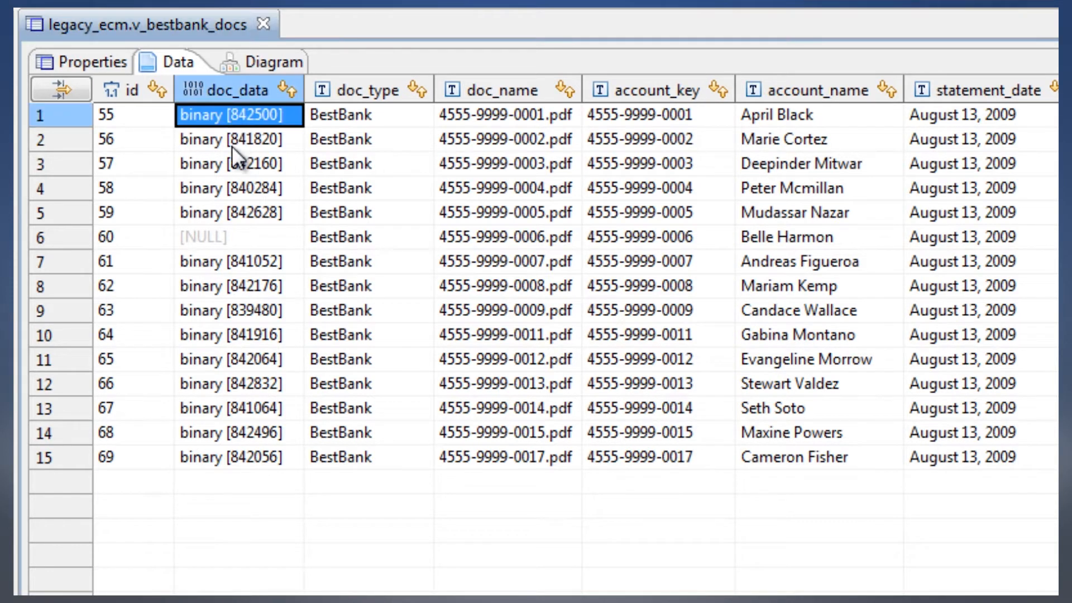
{"action": "left_click", "coordinate": [232, 148]}
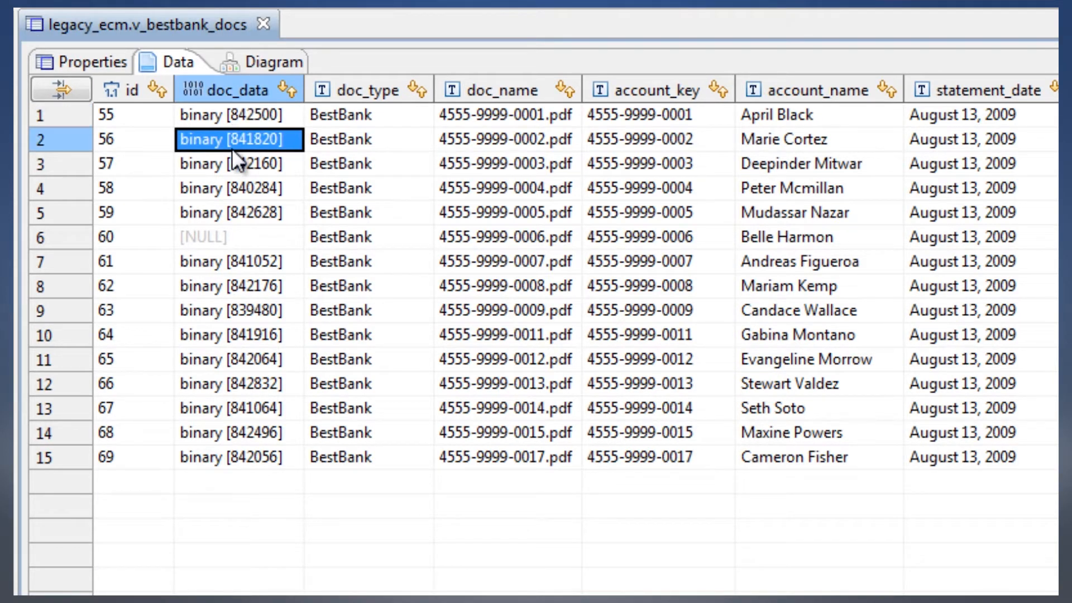
{"action": "left_click", "coordinate": [232, 187]}
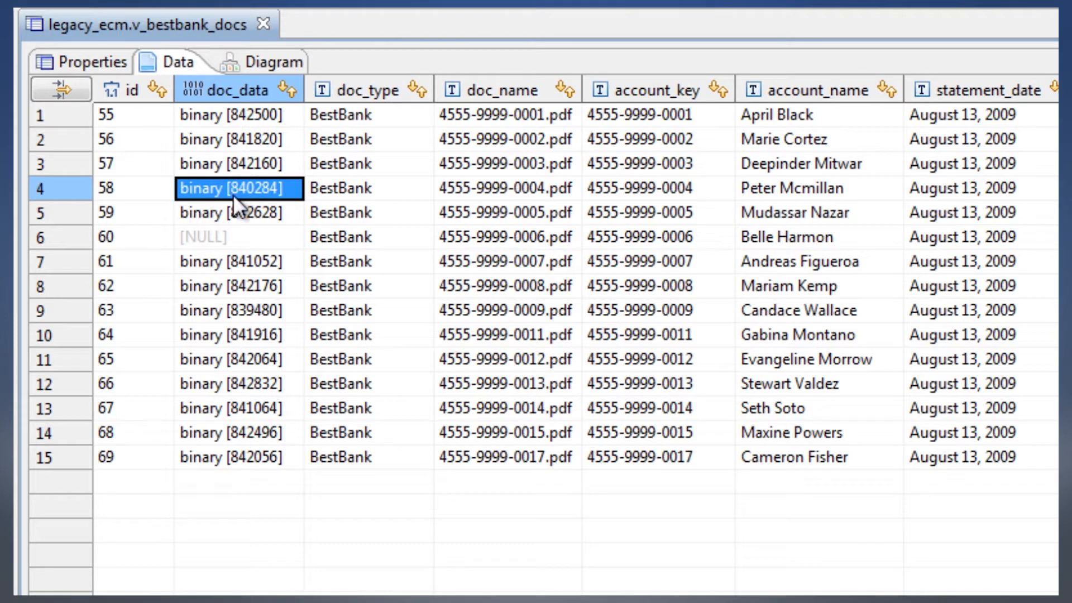
{"action": "left_click", "coordinate": [238, 284]}
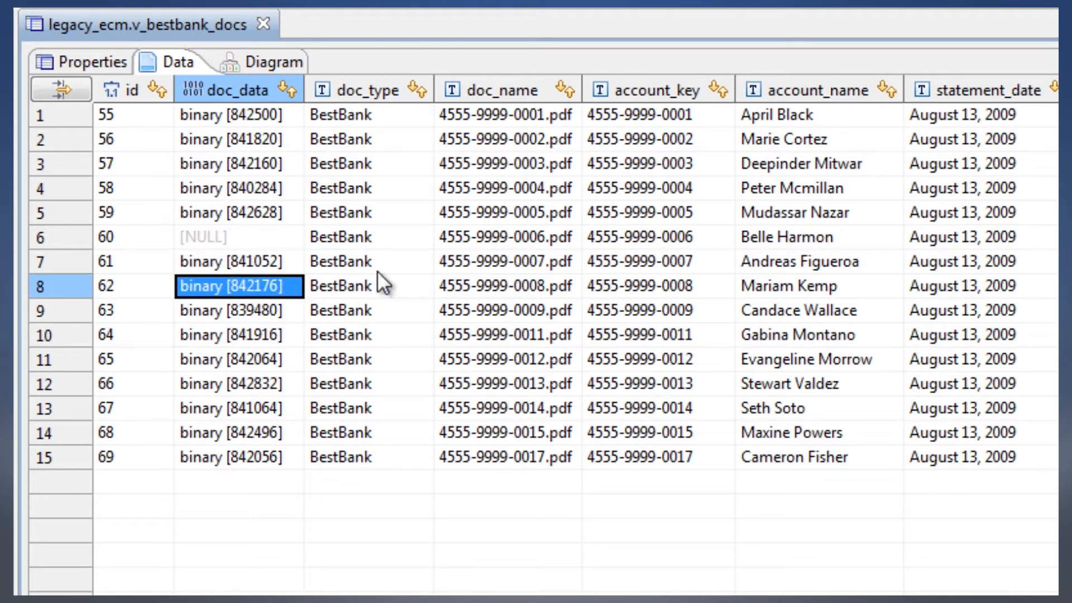
{"action": "left_click", "coordinate": [564, 122]}
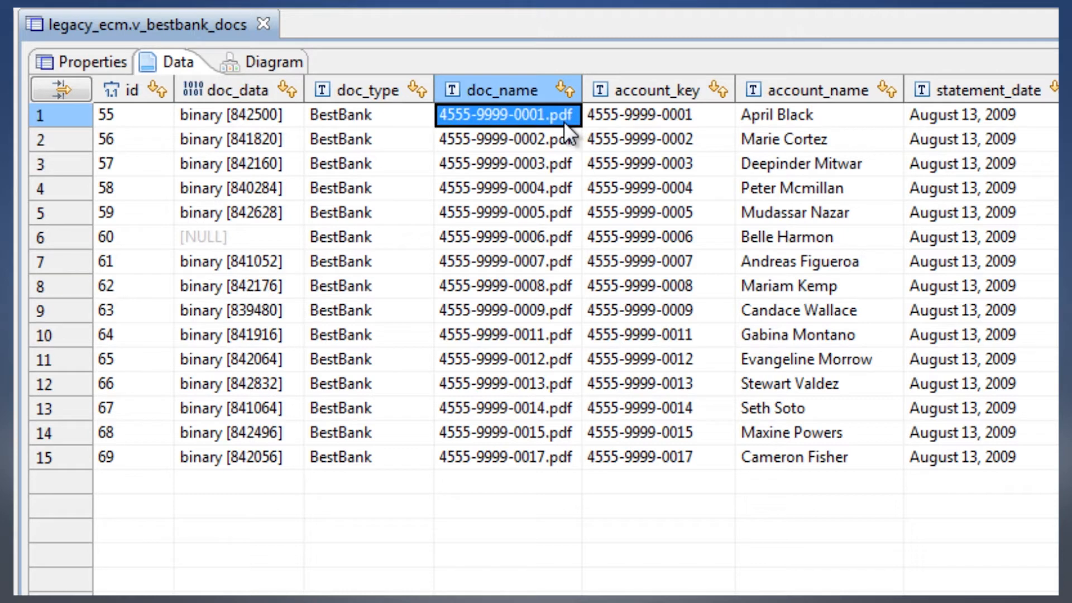
{"action": "left_click", "coordinate": [565, 164]}
{"action": "left_click", "coordinate": [561, 215]}
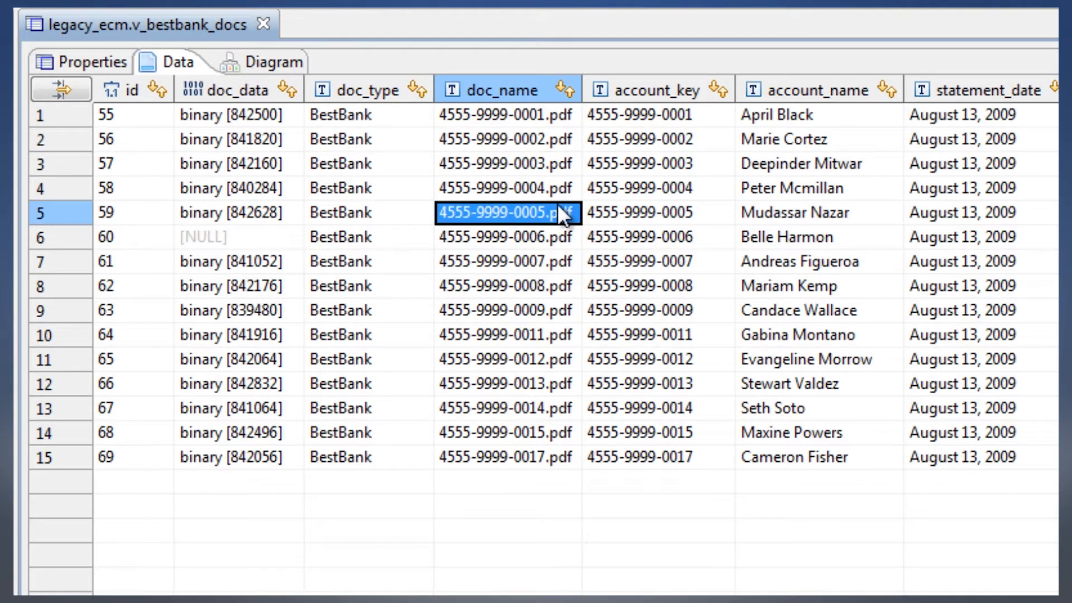
{"action": "left_click", "coordinate": [561, 261]}
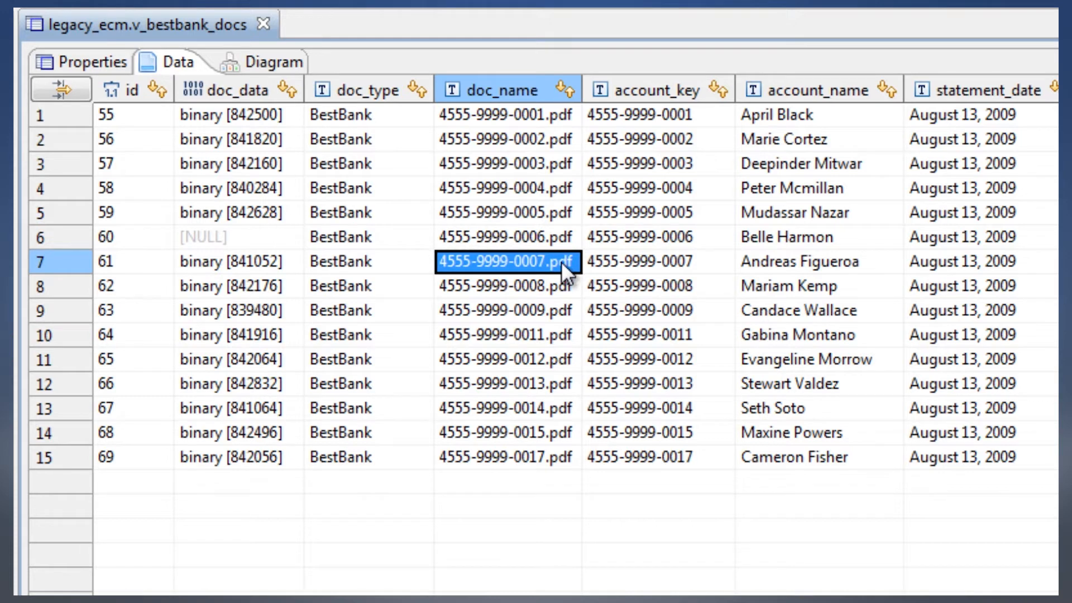
{"action": "left_click", "coordinate": [678, 88]}
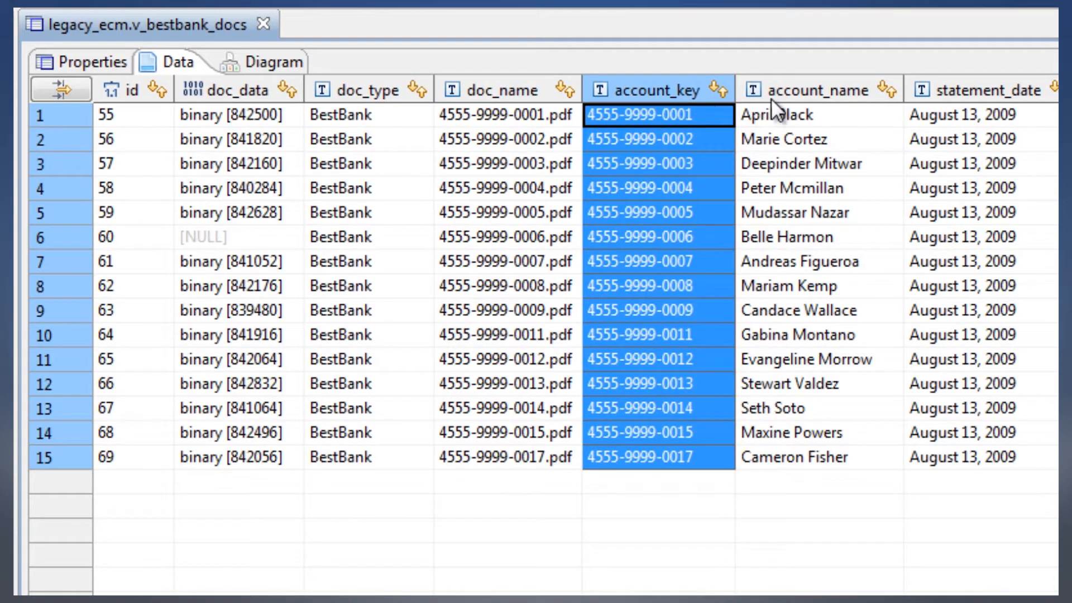
{"action": "left_click", "coordinate": [793, 93]}
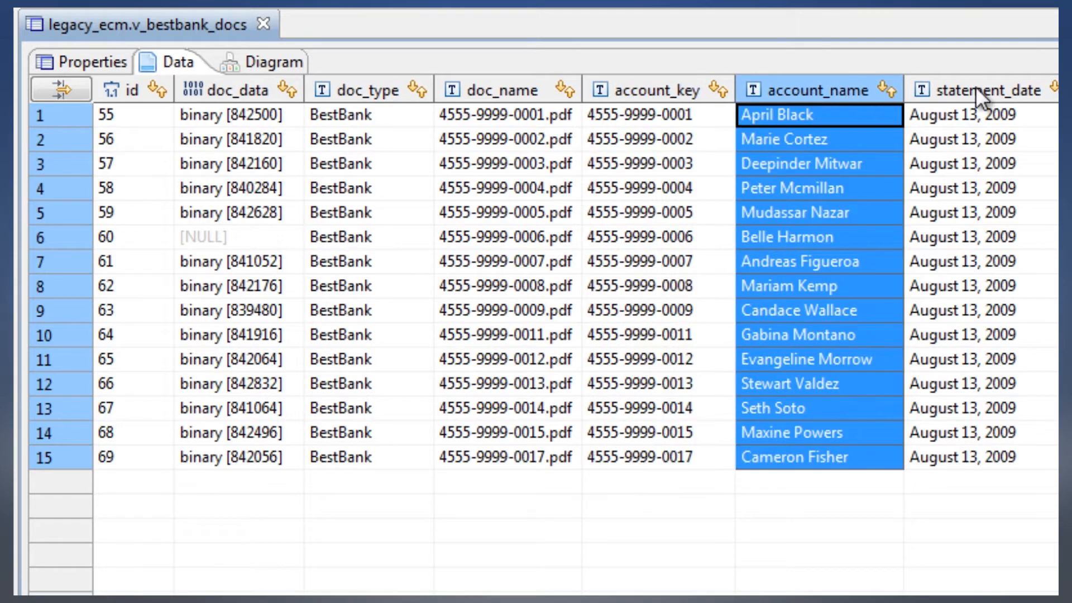
{"action": "left_click", "coordinate": [990, 87]}
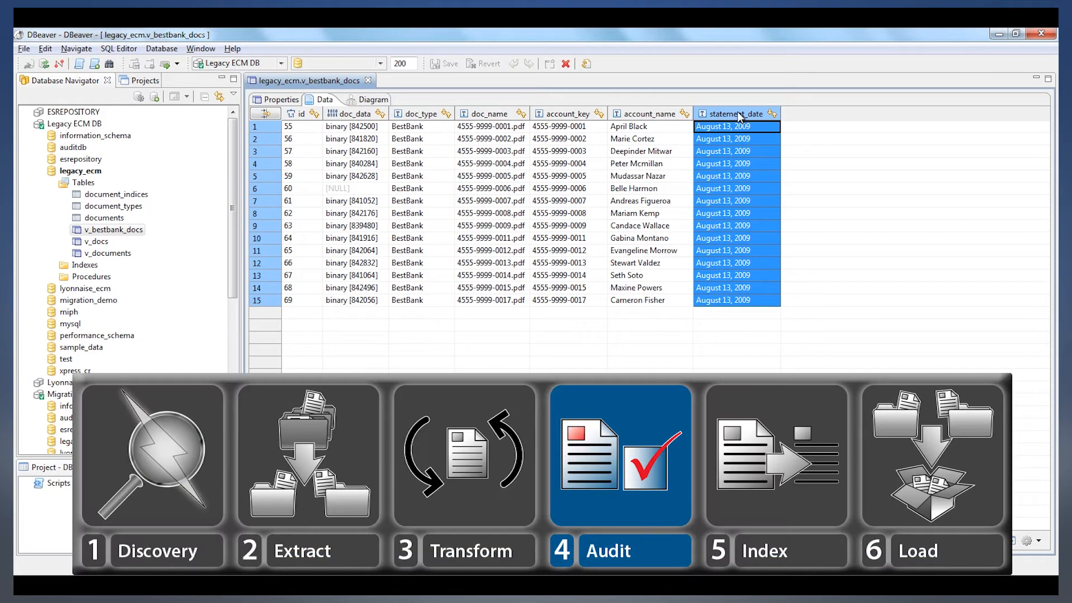
Close v_bestbank_docs and open migration_demo's v_archive_list view to examine the BestBank archive's name and source type
{"action": "left_click", "coordinate": [27, 123]}
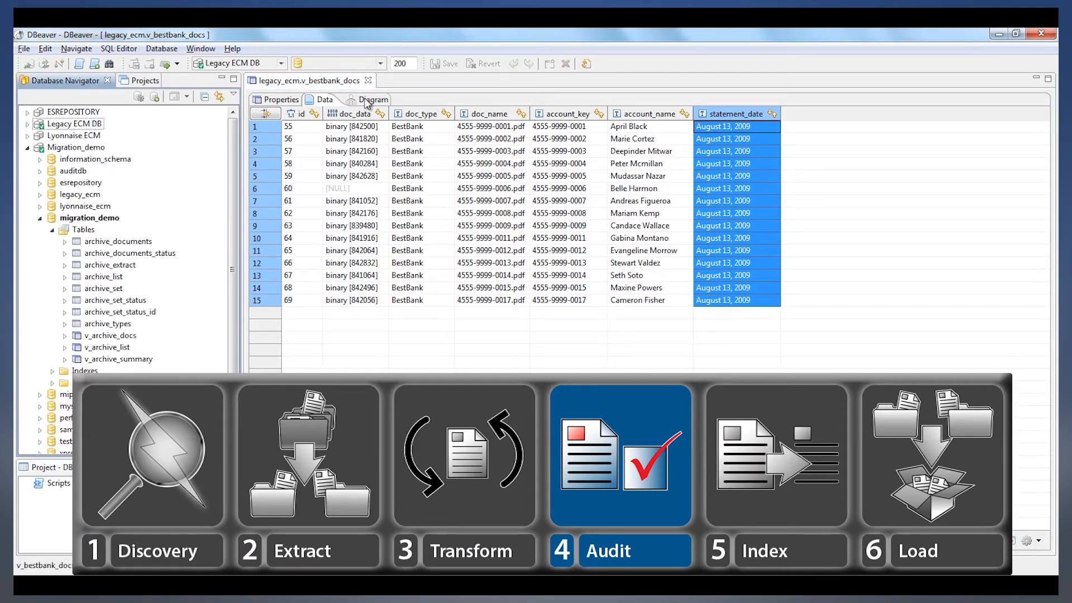
{"action": "left_click", "coordinate": [368, 80]}
{"action": "left_click", "coordinate": [123, 349]}
{"action": "double_click", "coordinate": [123, 348]}
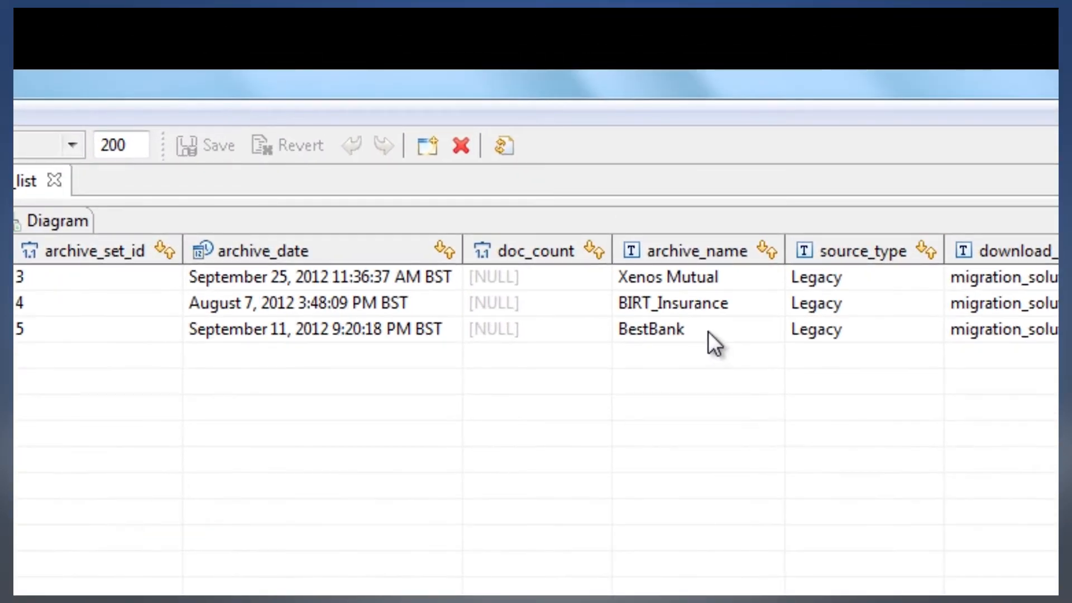
{"action": "left_click", "coordinate": [708, 331]}
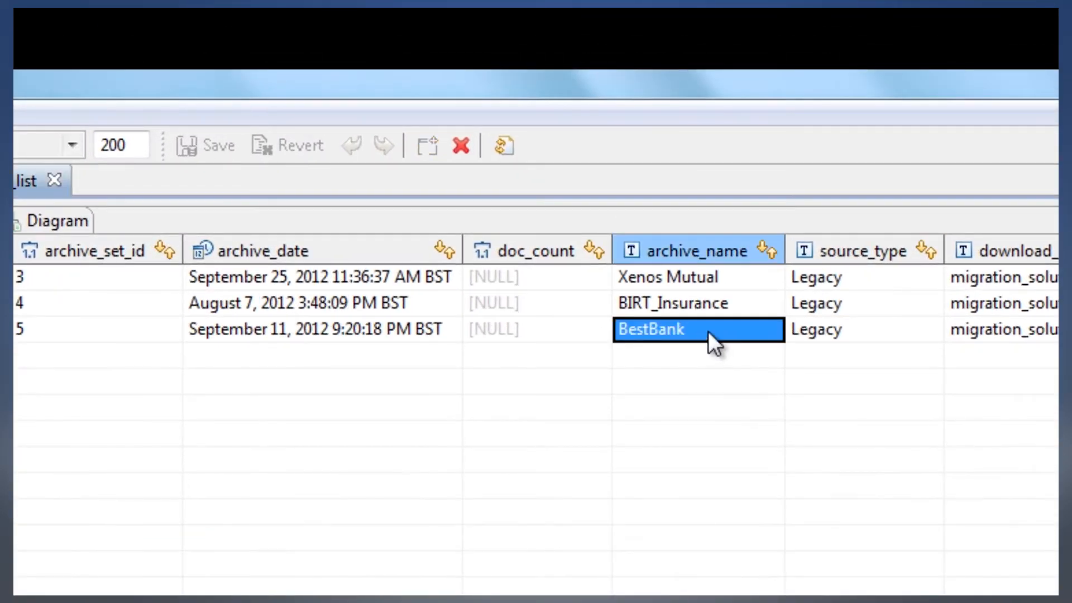
{"action": "left_click", "coordinate": [828, 334]}
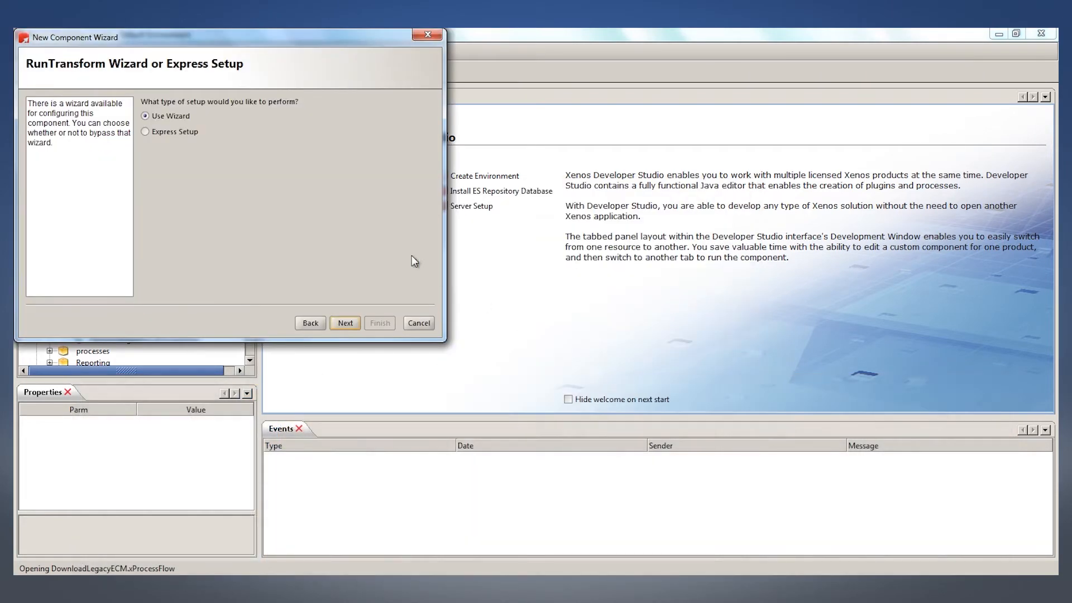
In Xenos Developer Studio, create a RunTransform component named RetrieveDocs in migration_solution.pf.download using the wizard setup
{"action": "left_click", "coordinate": [345, 323]}
{"action": "left_click", "coordinate": [242, 116]}
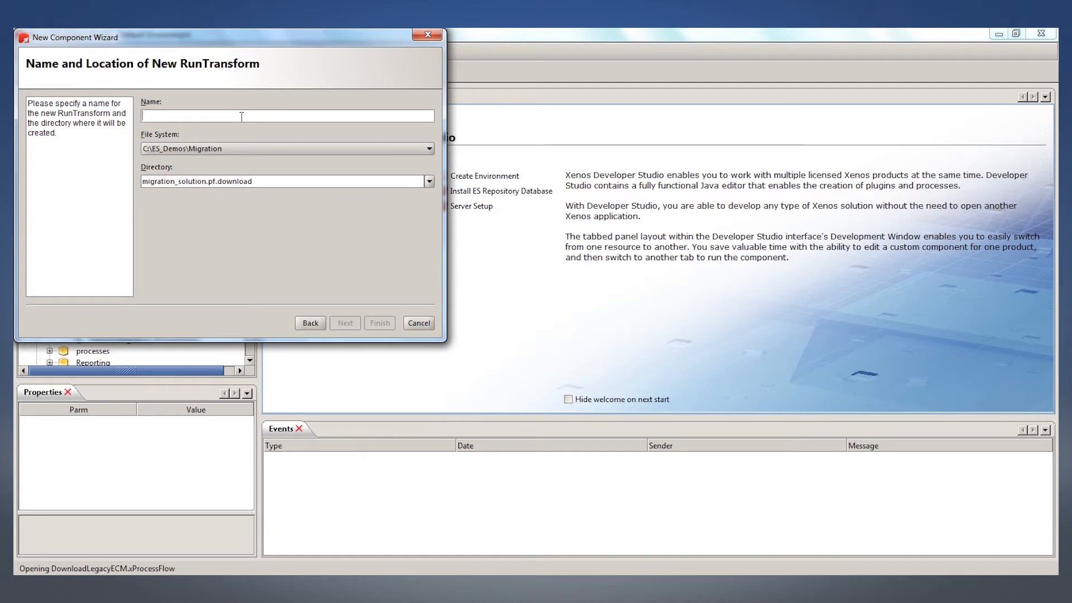
{"action": "type", "text": "Retriev"}
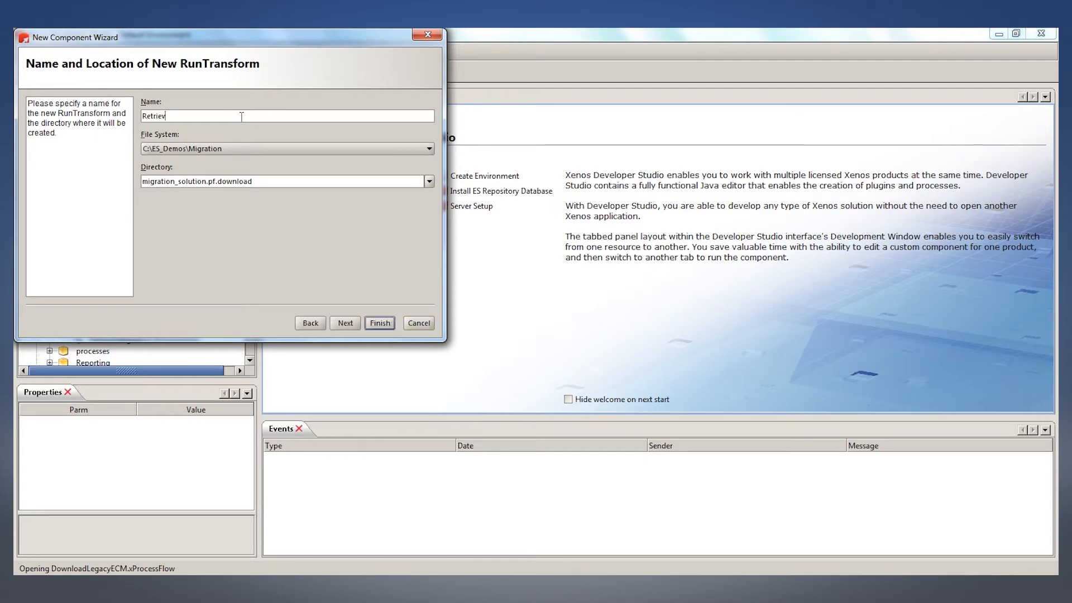
{"action": "type", "text": "eDocs"}
{"action": "left_click", "coordinate": [379, 323]}
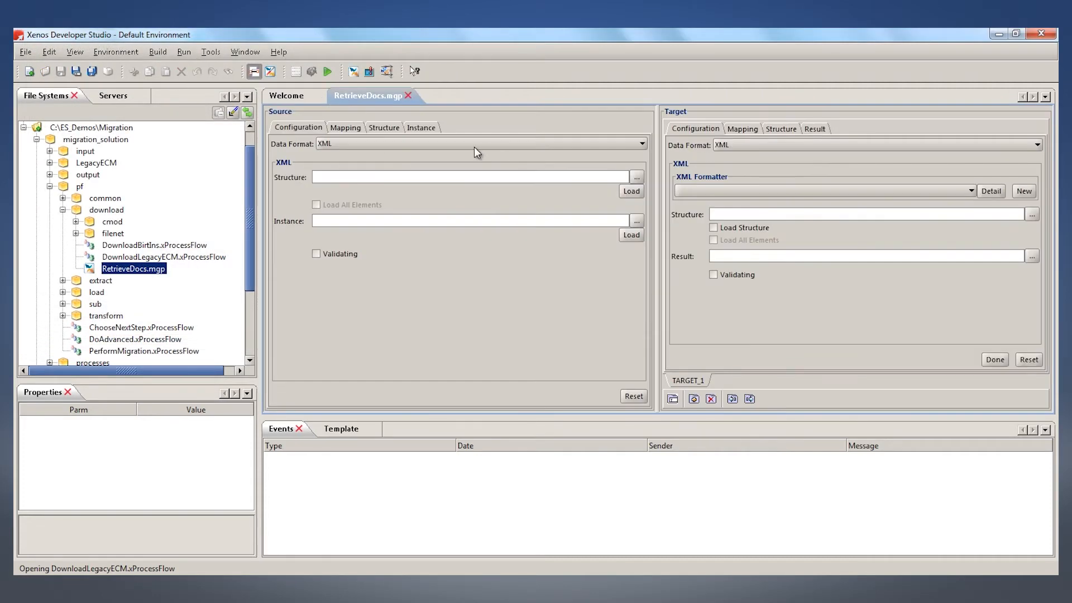
Set the RetrieveDocs source format to JDBC and configure CONN_1 as a Persistent Storage Pool connection using LegacyECM
{"action": "left_click", "coordinate": [466, 144]}
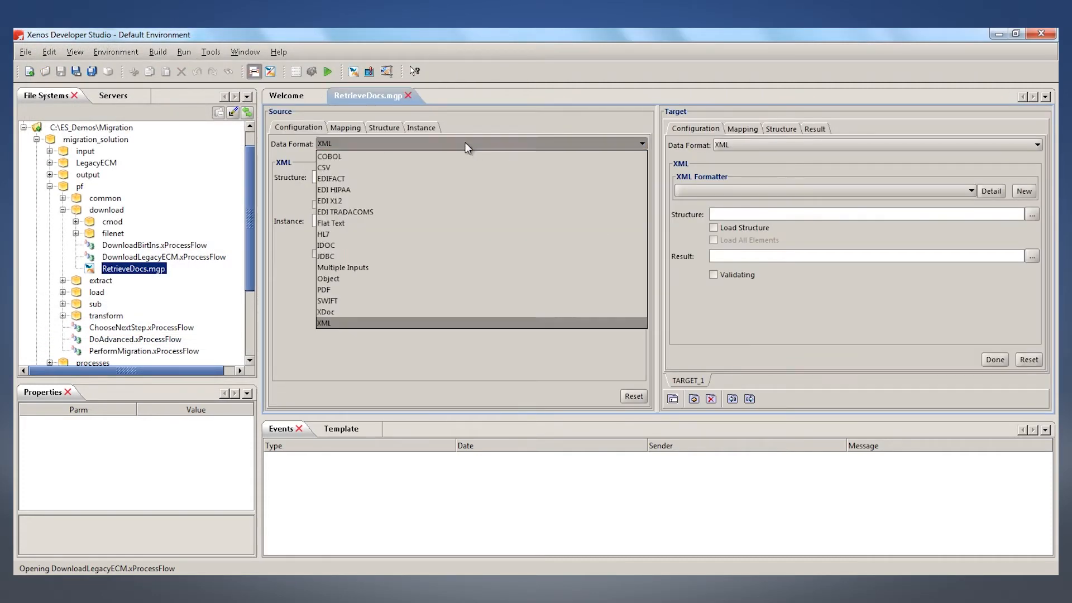
{"action": "left_click", "coordinate": [343, 256]}
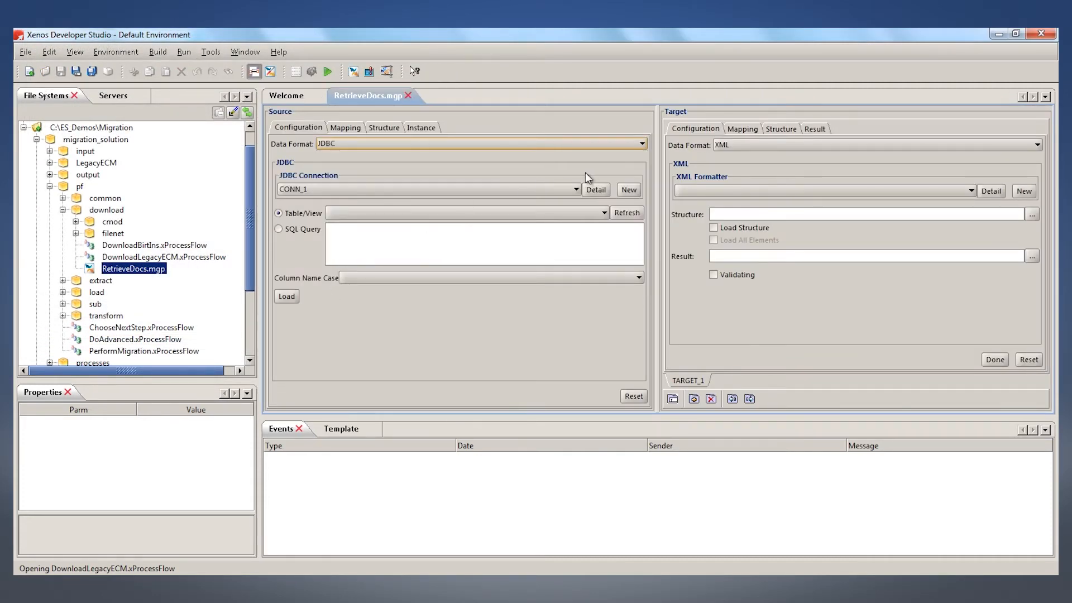
{"action": "left_click", "coordinate": [602, 190]}
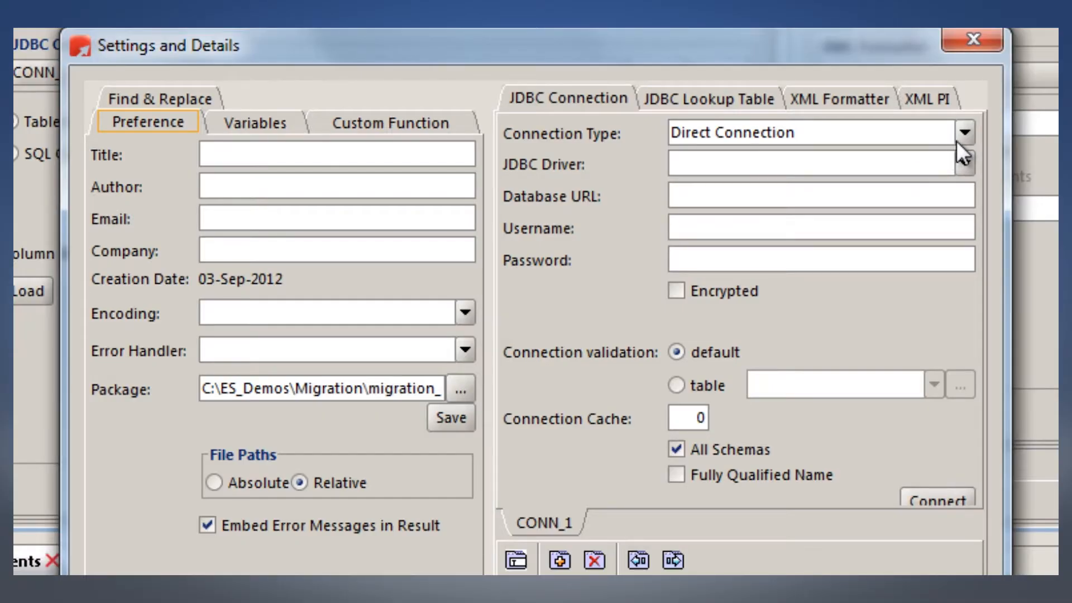
{"action": "left_click", "coordinate": [747, 221]}
{"action": "left_click", "coordinate": [771, 182]}
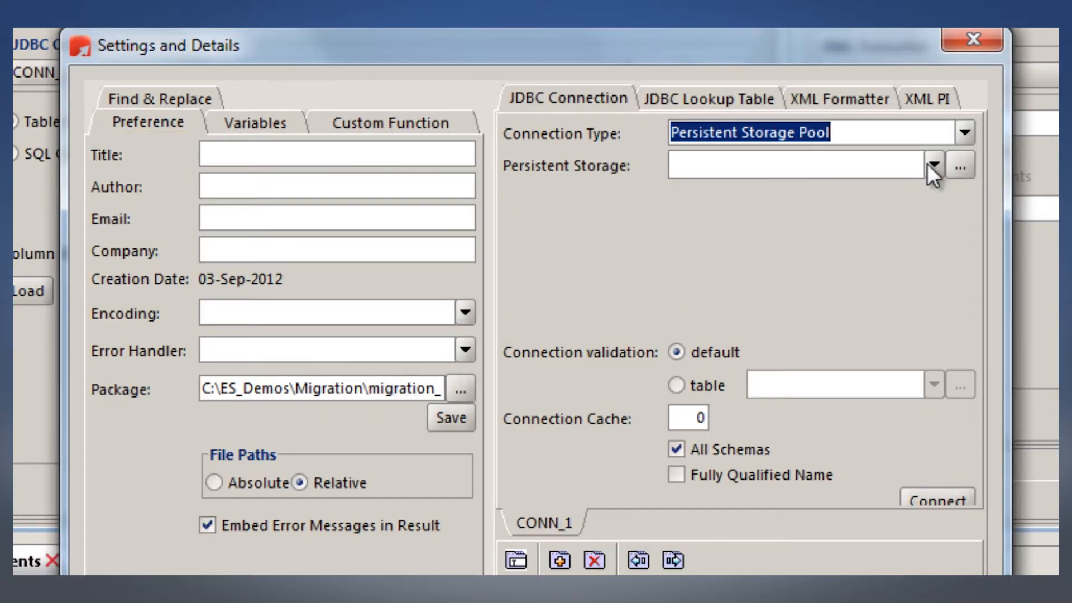
{"action": "left_click", "coordinate": [928, 166]}
{"action": "left_click", "coordinate": [735, 196]}
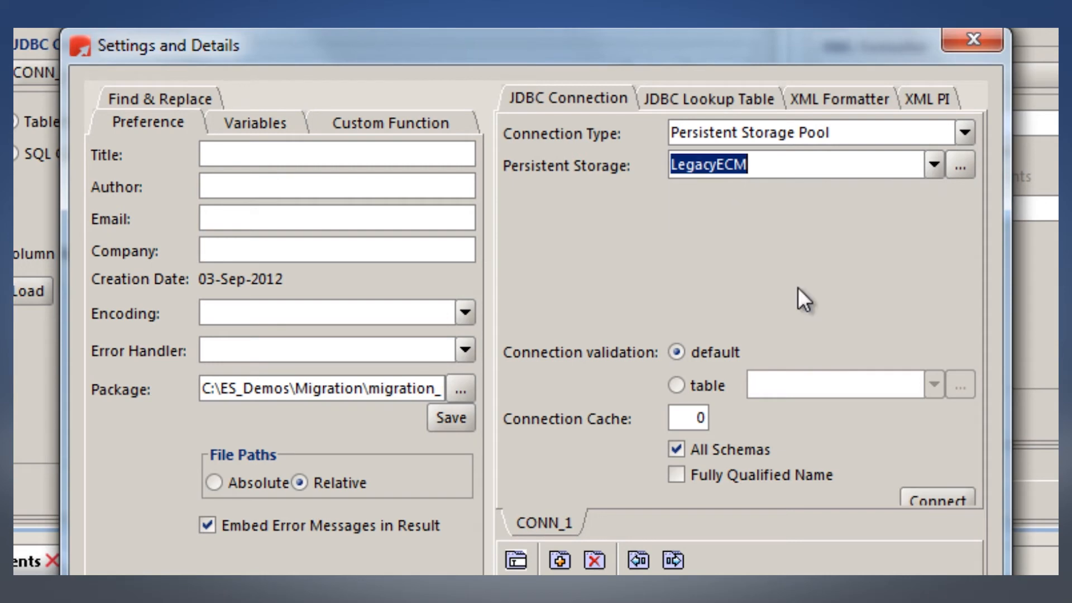
{"action": "left_click", "coordinate": [536, 597]}
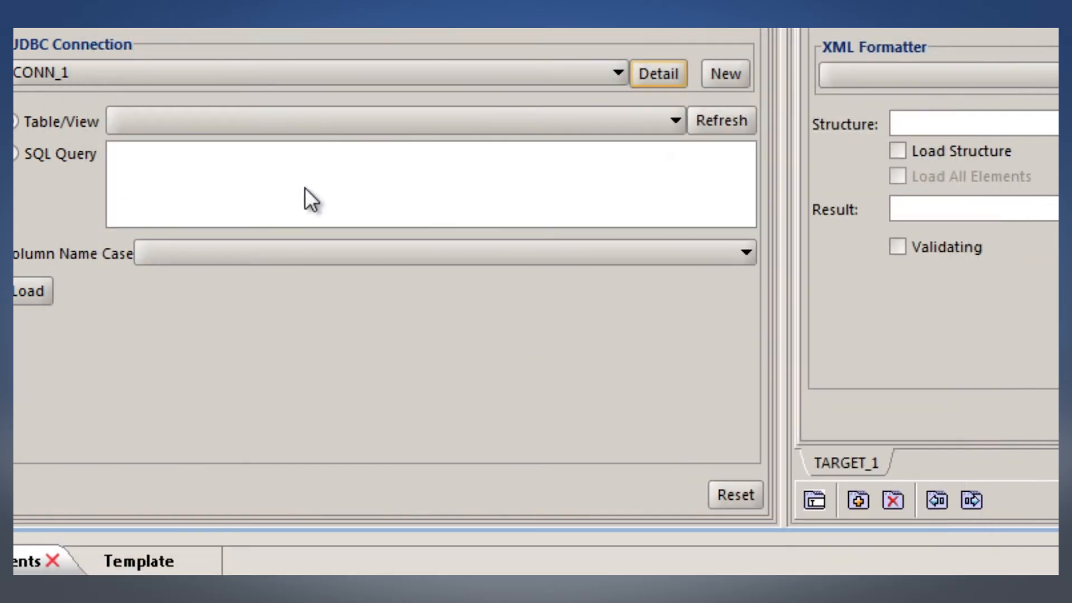
Refresh CONN_1's table list, choose v_documents as the source view, and load its structure
{"action": "left_click", "coordinate": [715, 122]}
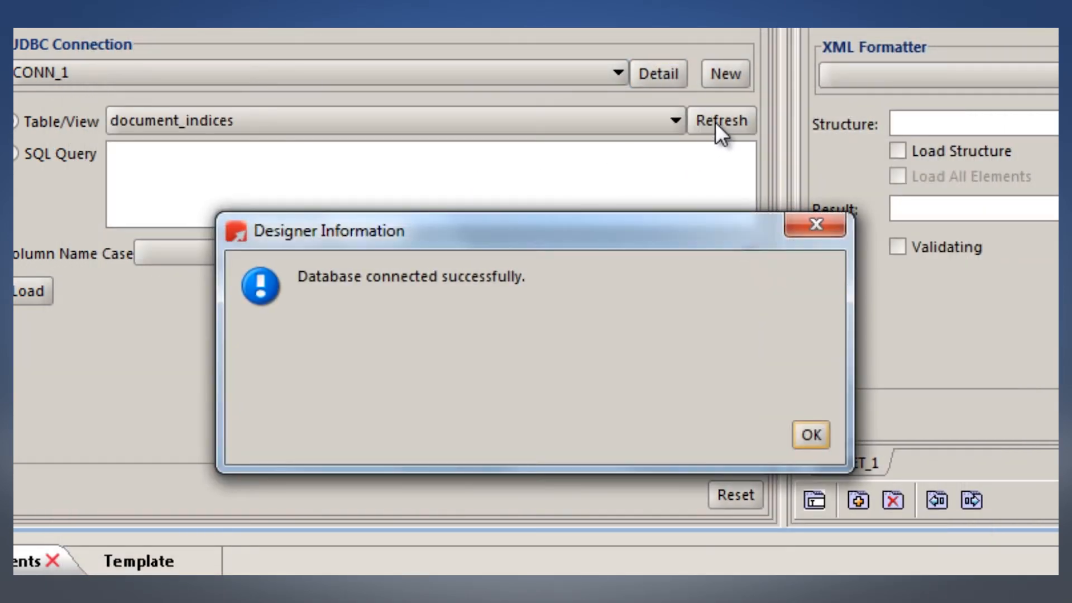
{"action": "left_click", "coordinate": [811, 435]}
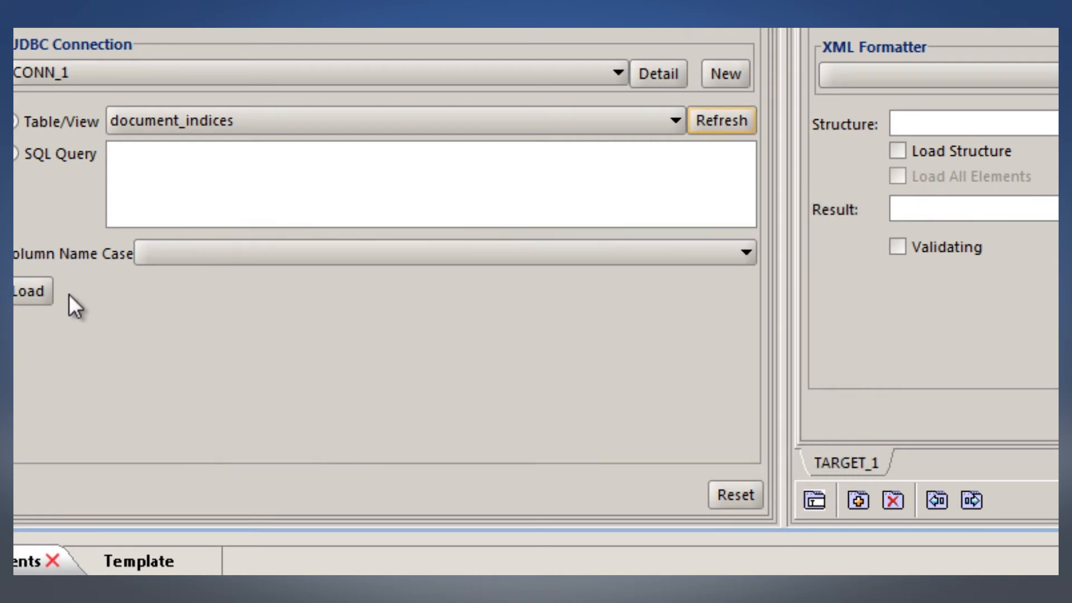
{"action": "left_click", "coordinate": [201, 121]}
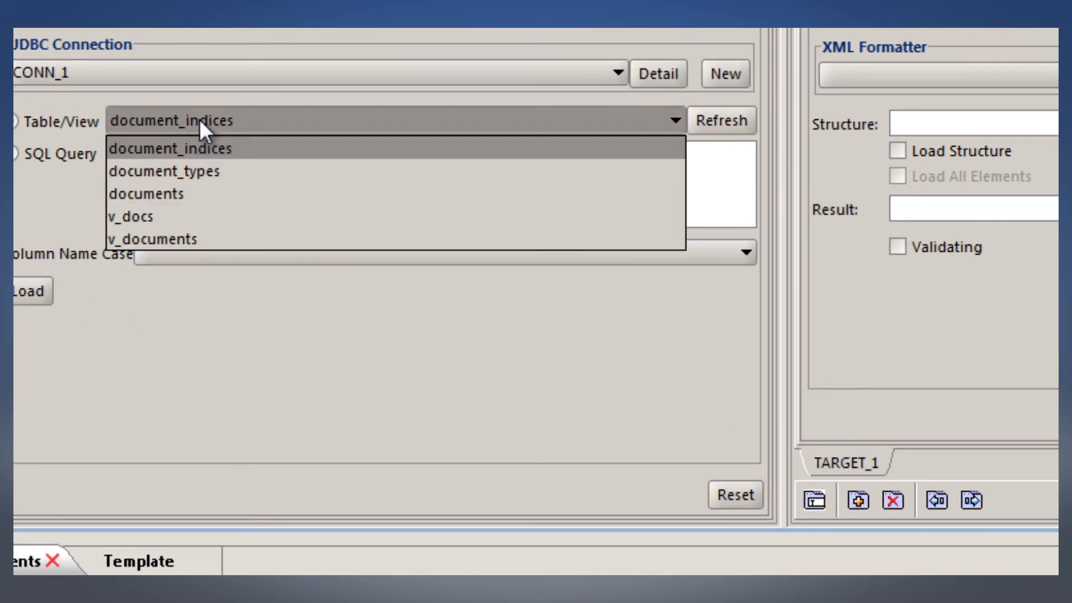
{"action": "left_click", "coordinate": [193, 239]}
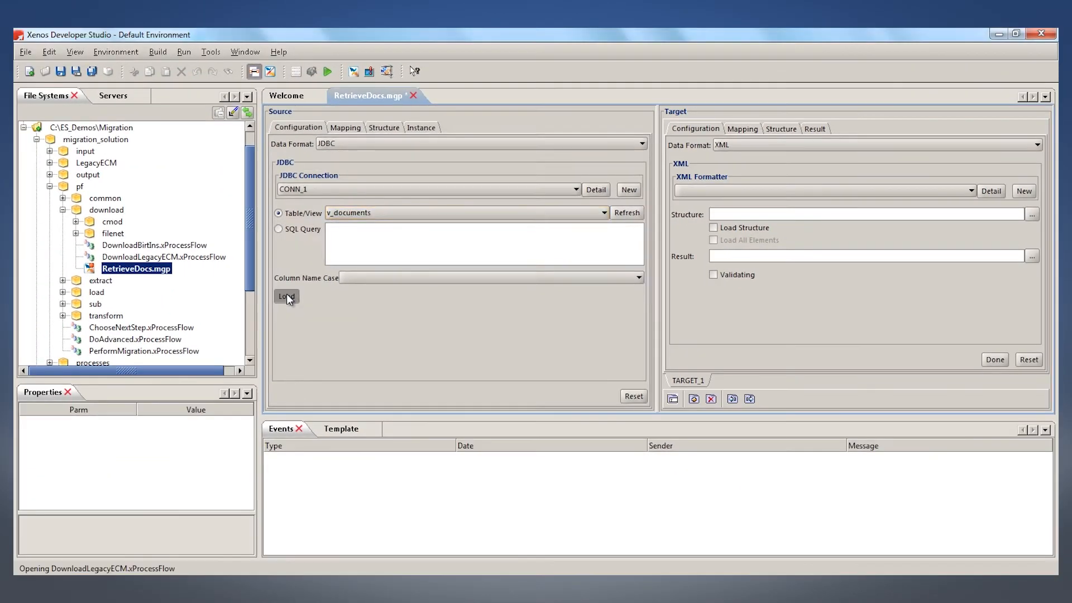
{"action": "left_click", "coordinate": [287, 296]}
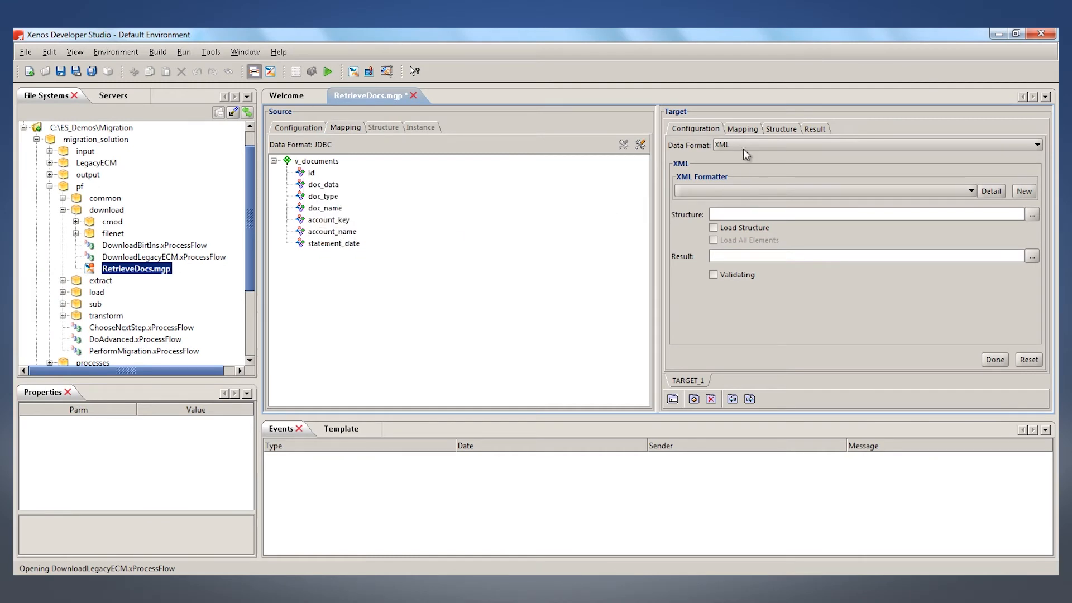
Map v_documents with all its columns to the XML target and run the transform to view its result
{"action": "left_click", "coordinate": [743, 130]}
{"action": "left_click_drag", "start_coordinate": [315, 163], "coordinate": [738, 196]}
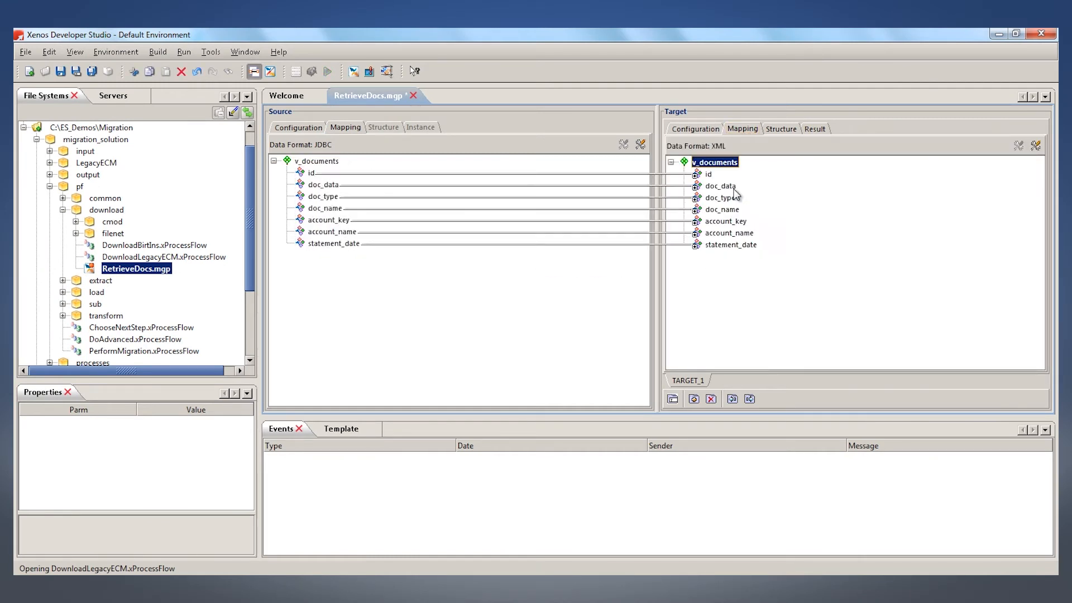
{"action": "left_click", "coordinate": [814, 129]}
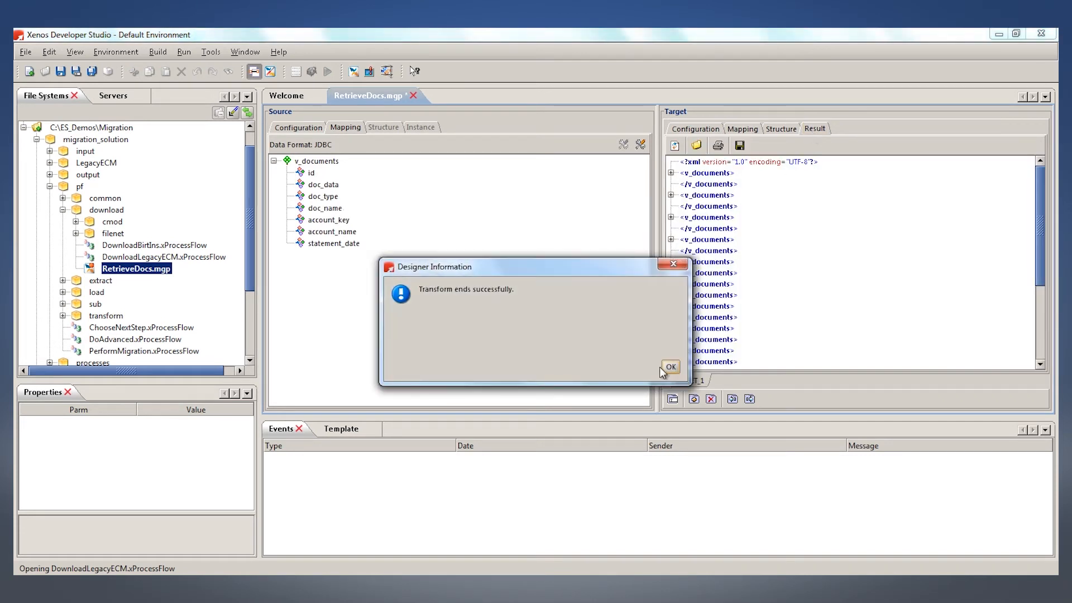
{"action": "left_click", "coordinate": [670, 368]}
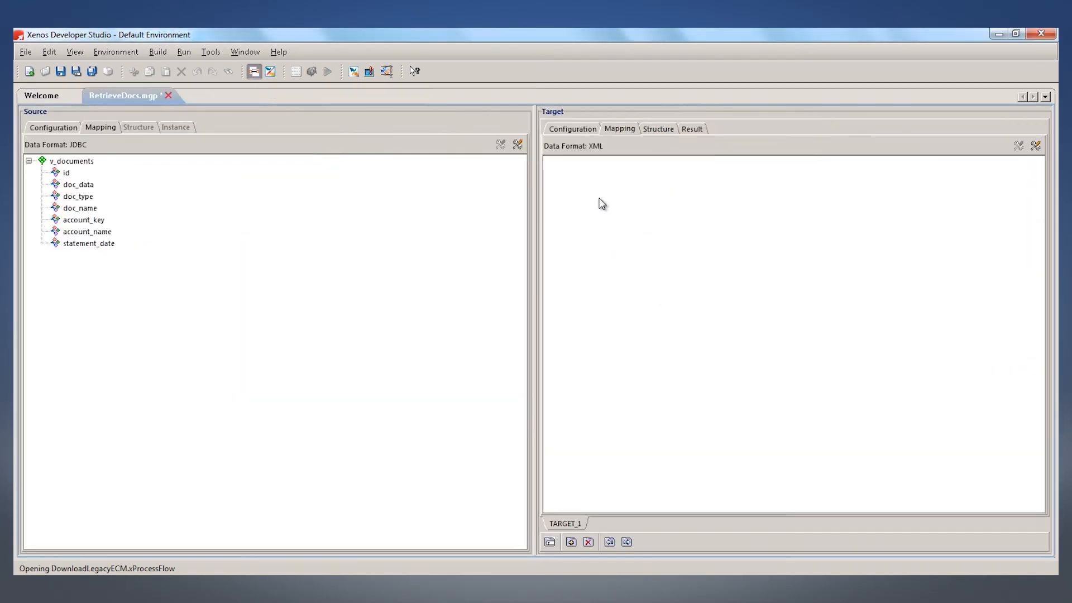
Add and name a child node in the empty XML target mapping, and map the source v_documents structure onto it
{"action": "right_click", "coordinate": [593, 178]}
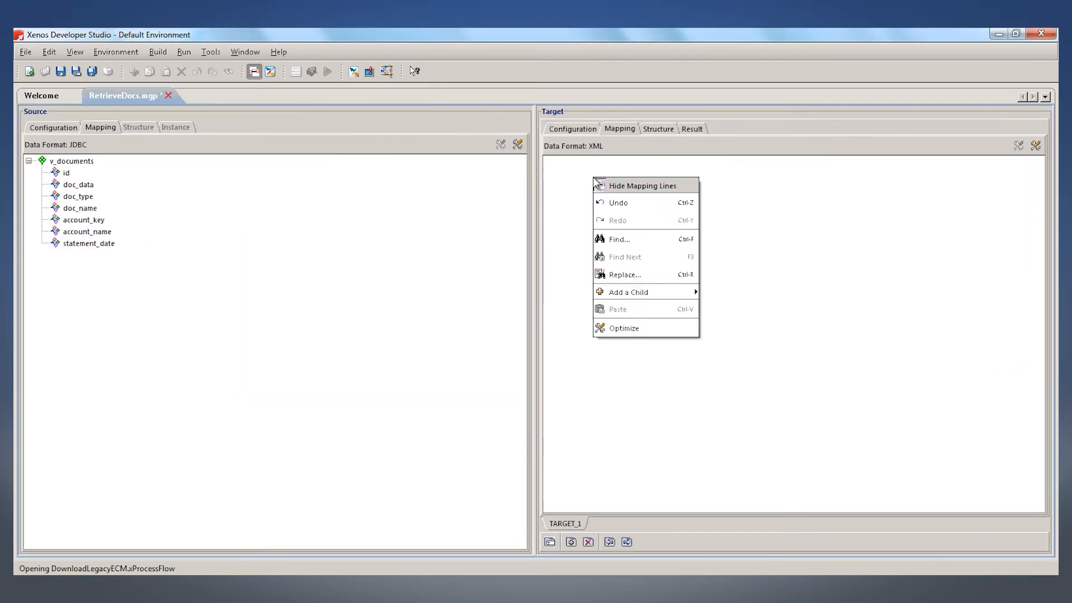
{"action": "mouse_move", "coordinate": [663, 296]}
{"action": "left_click", "coordinate": [725, 299]}
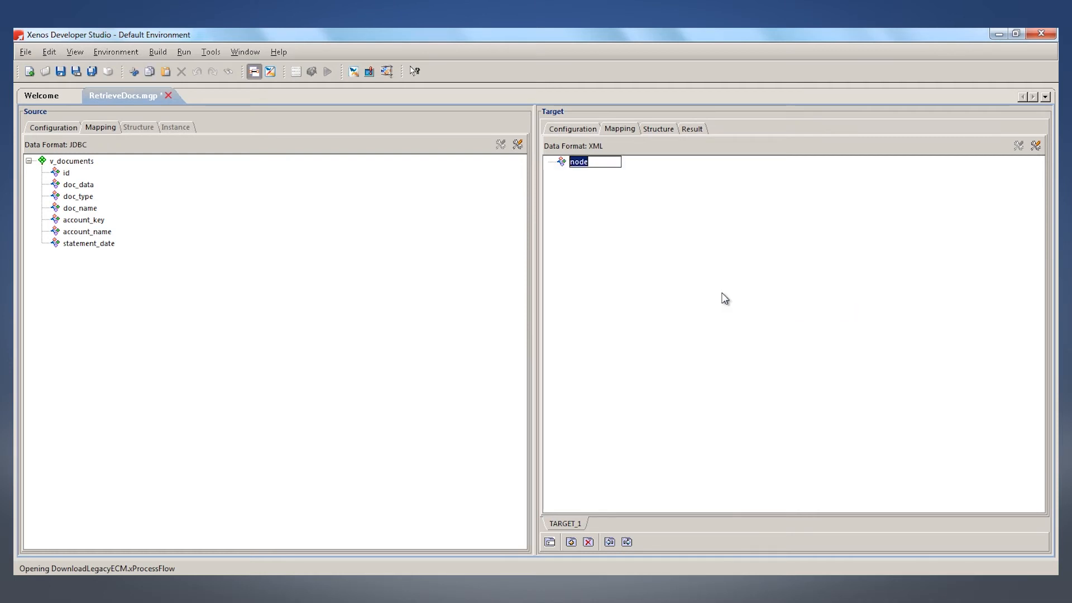
{"action": "type", "text": "docs"}
{"action": "key", "text": "Return"}
{"action": "left_click_drag", "start_coordinate": [83, 163], "coordinate": [587, 173]}
{"action": "right_click", "coordinate": [592, 176]}
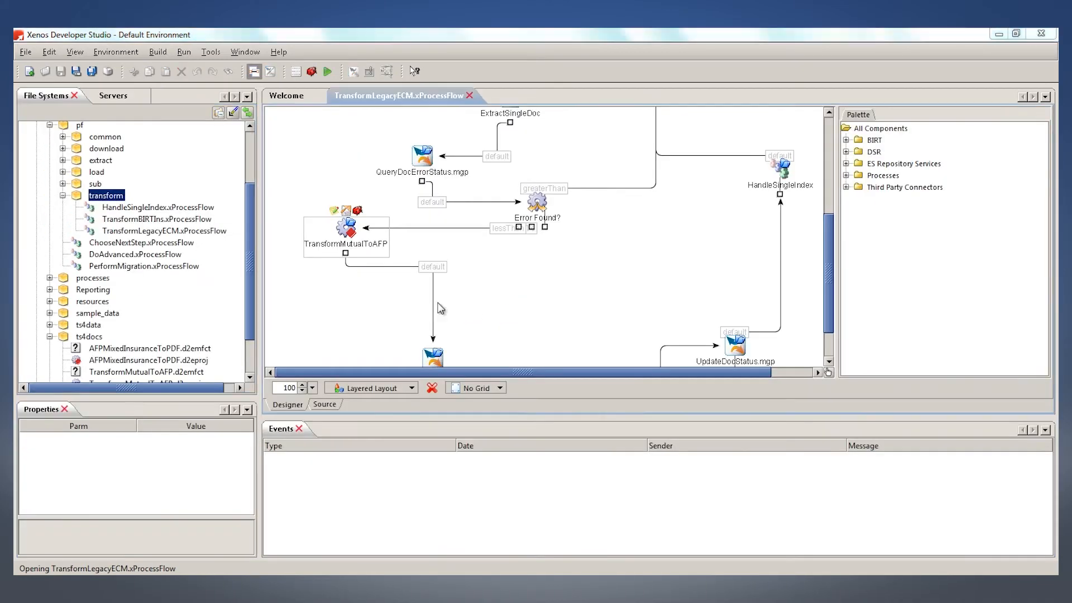
Start a new component in the transform package using the RunVision type from the d2e processes
{"action": "key", "text": "ctrl+n"}
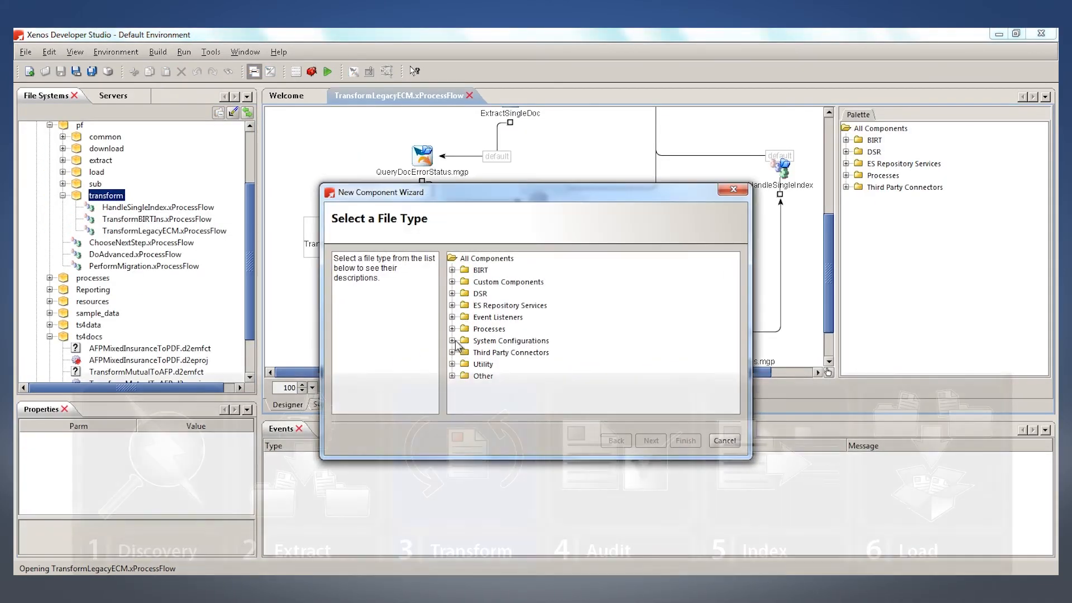
{"action": "left_click", "coordinate": [452, 329]}
{"action": "left_click", "coordinate": [465, 315]}
{"action": "left_click", "coordinate": [514, 338]}
{"action": "key", "text": "Return"}
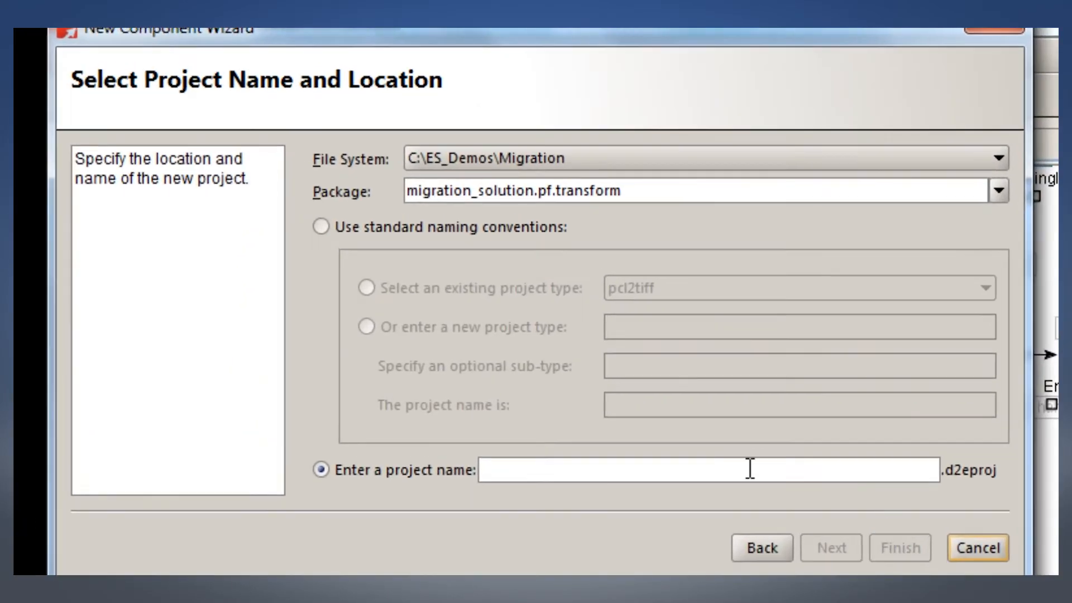
Name the d2e project TransformPDF2AFP in migration_solution.pf.transform and proceed through the project options to the parser and generator selection
{"action": "left_click", "coordinate": [730, 460]}
{"action": "type", "text": "Transf"}
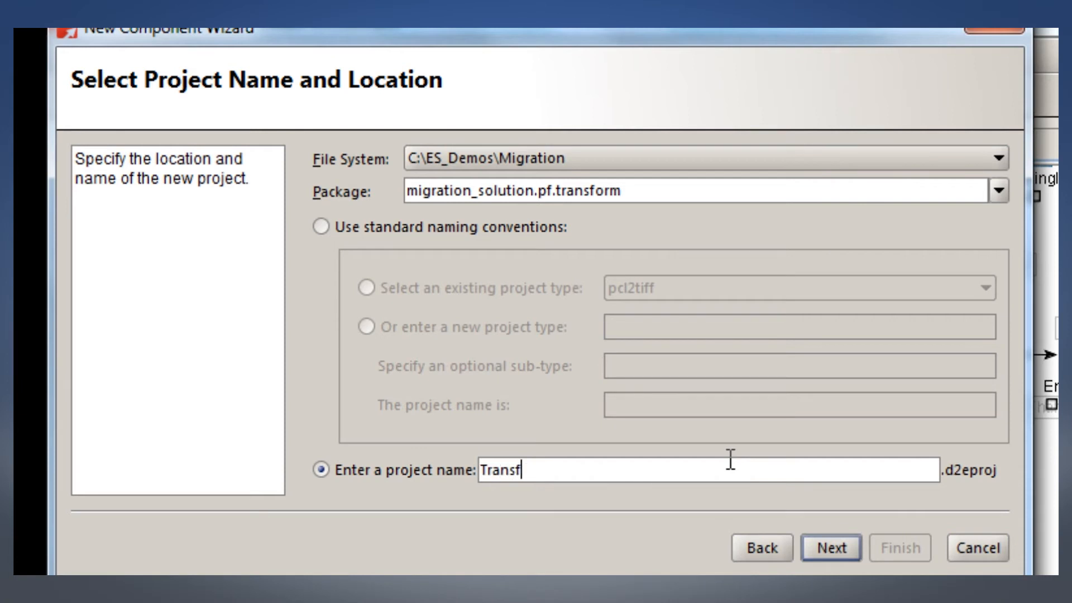
{"action": "type", "text": "ormPDF2AFP"}
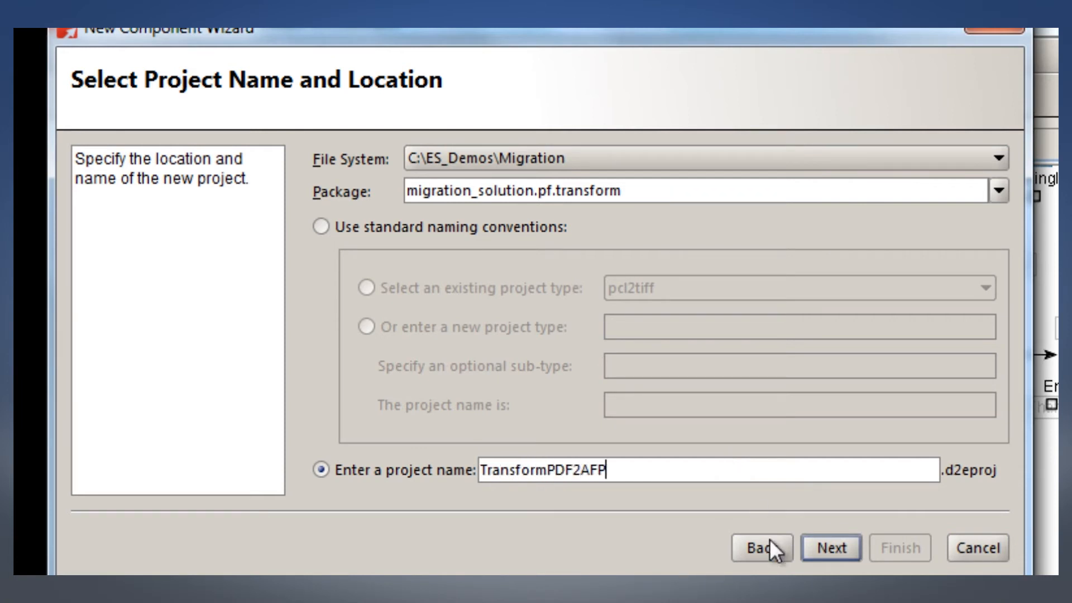
{"action": "left_click", "coordinate": [827, 550]}
{"action": "left_click", "coordinate": [395, 374]}
{"action": "left_click", "coordinate": [447, 439]}
{"action": "left_click", "coordinate": [830, 547]}
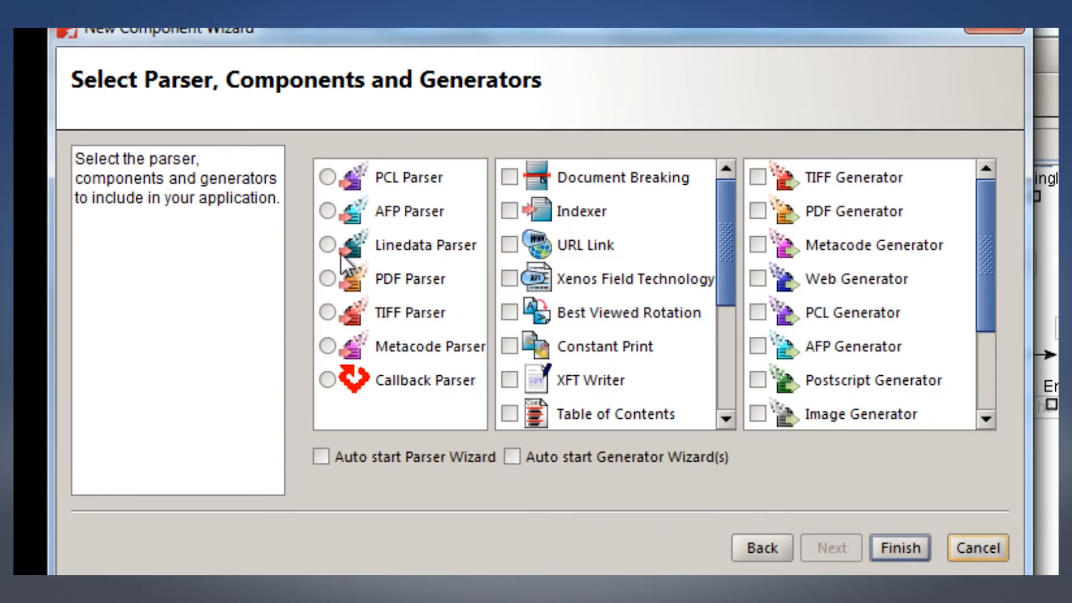
Include the PDF Parser and the AFP Generator in the TransformPDF2AFP project
{"action": "left_click", "coordinate": [329, 279]}
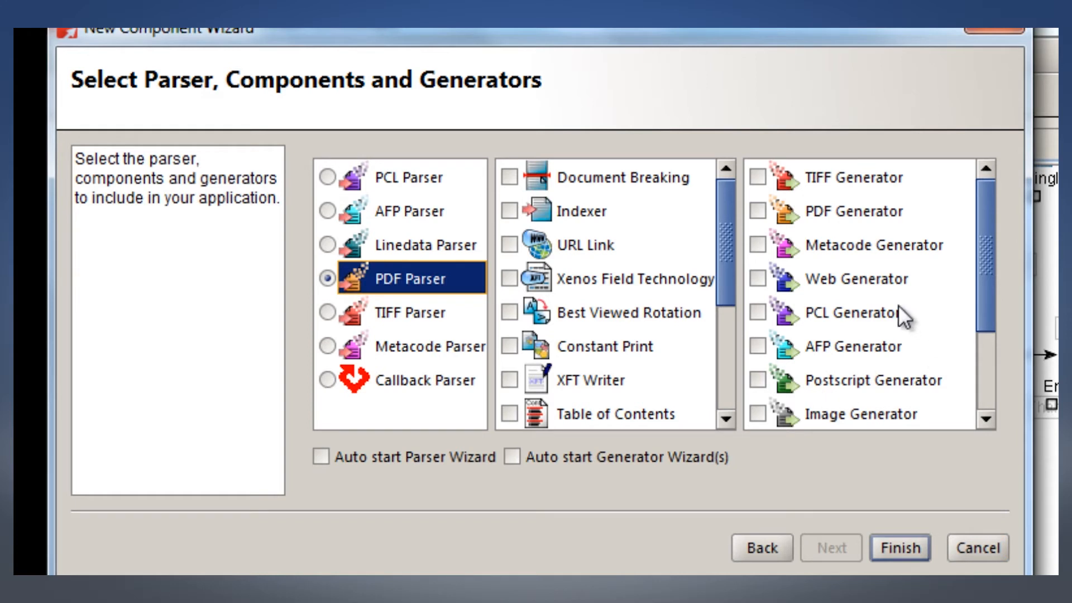
{"action": "left_click_drag", "start_coordinate": [979, 289], "coordinate": [980, 330]}
{"action": "left_click", "coordinate": [761, 276]}
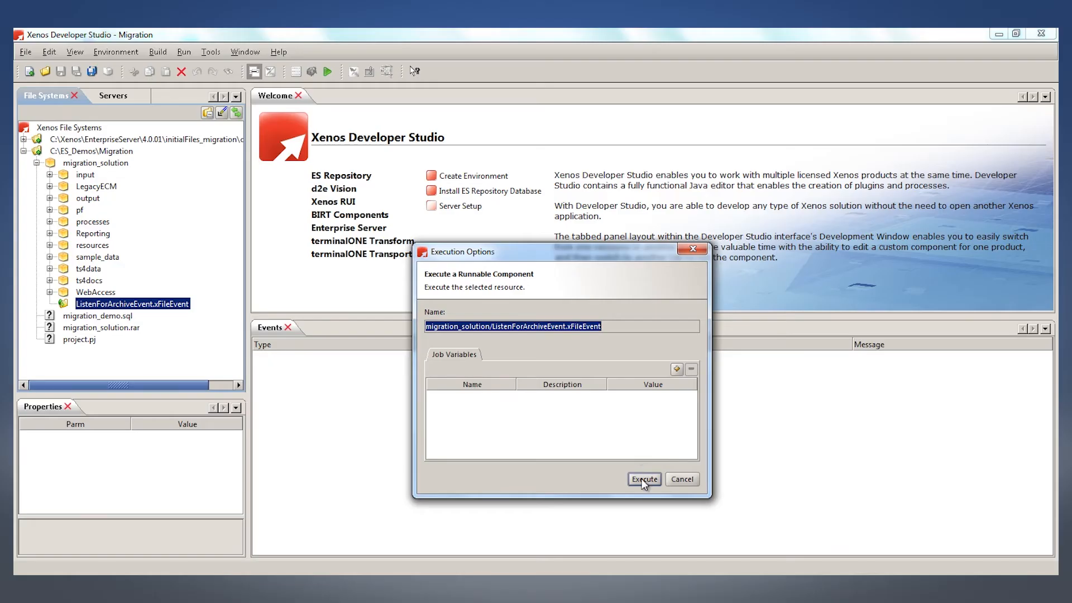
{"action": "left_click", "coordinate": [643, 477]}
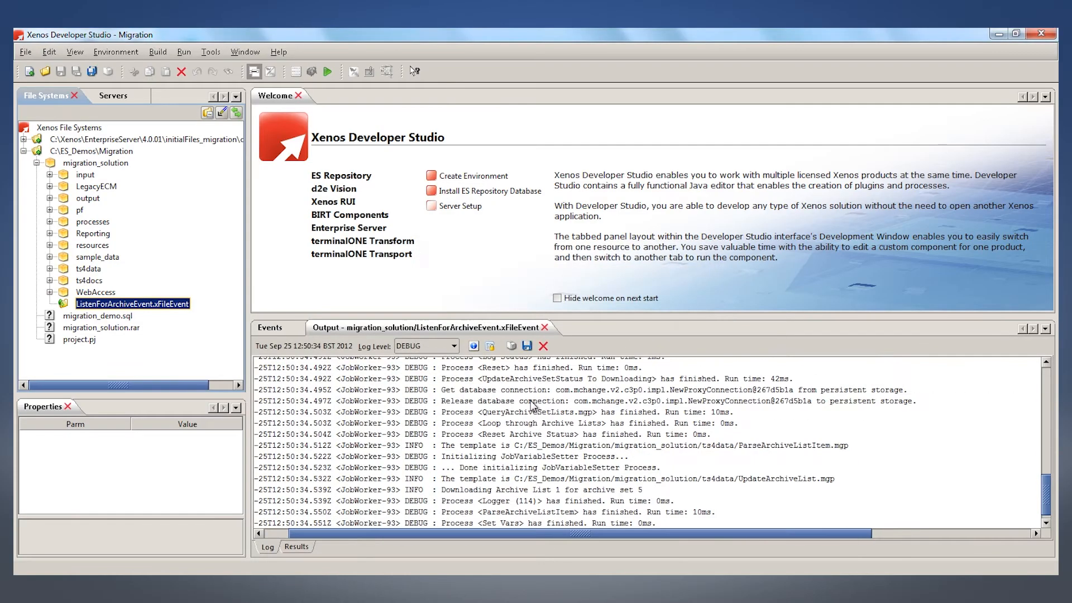
Enlarge the ListenForArchiveEvent log, and in Windows Explorer browse output folder 20120925_1250_003 through LegacyECM and BestBank to download_data.xml in download
{"action": "double_click", "coordinate": [448, 329]}
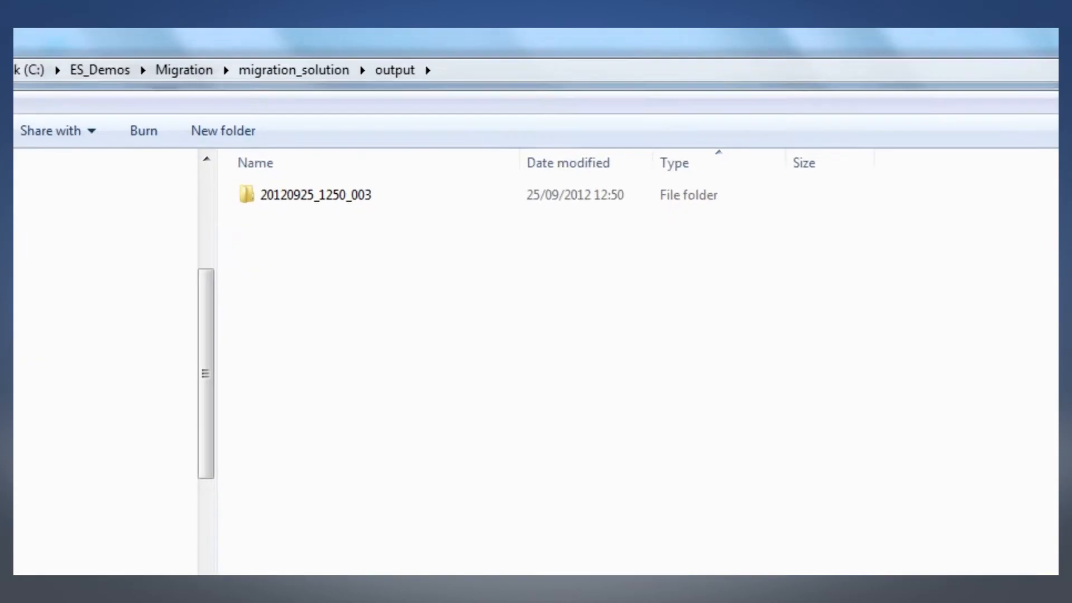
{"action": "double_click", "coordinate": [336, 194]}
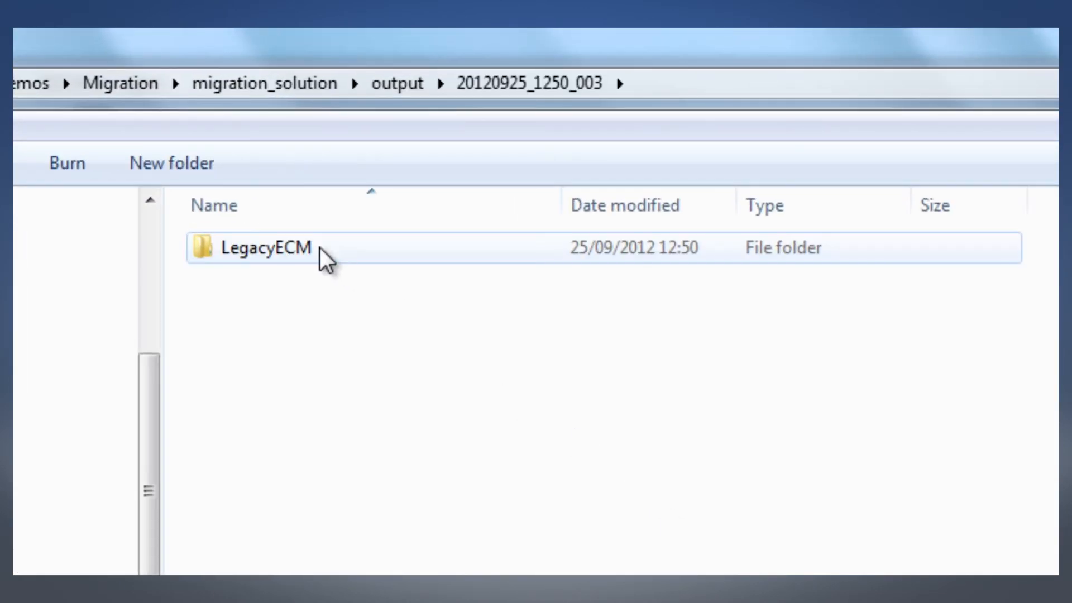
{"action": "double_click", "coordinate": [257, 249]}
{"action": "double_click", "coordinate": [249, 253]}
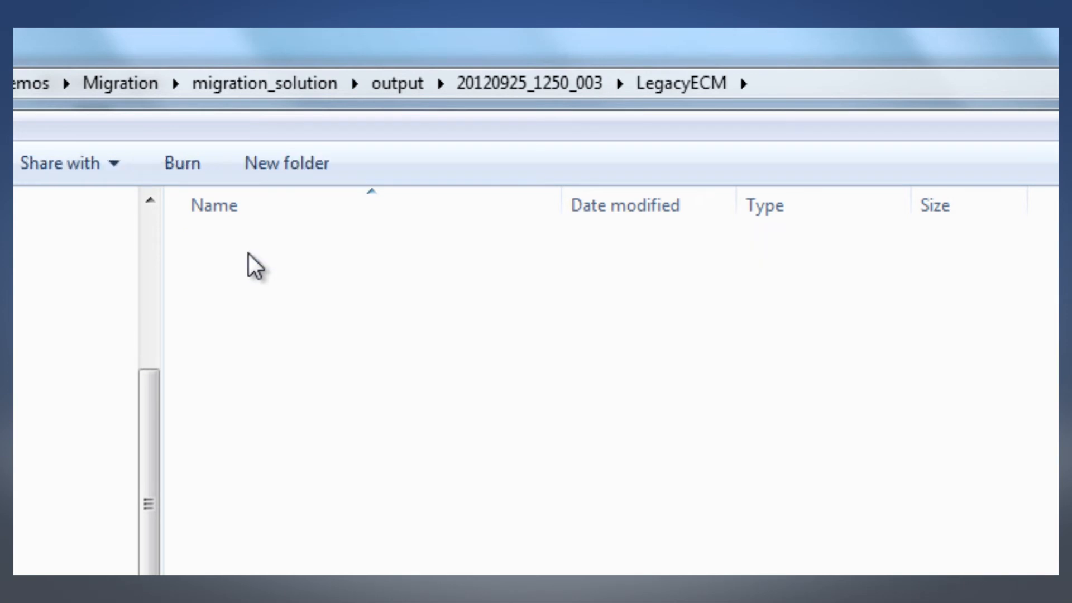
{"action": "left_click", "coordinate": [249, 253]}
{"action": "double_click", "coordinate": [249, 254]}
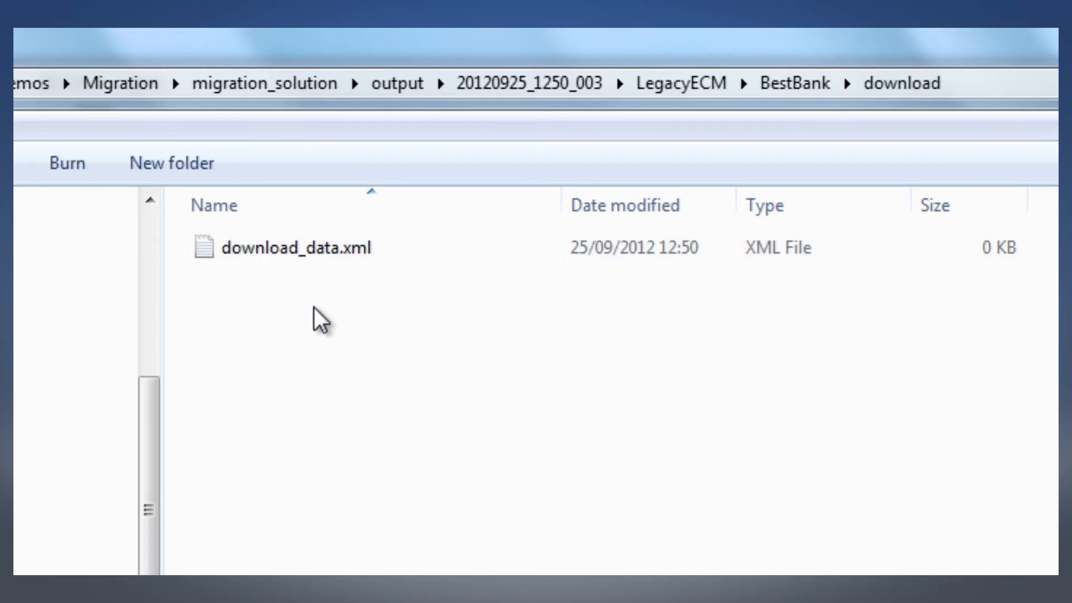
{"action": "left_click", "coordinate": [311, 263]}
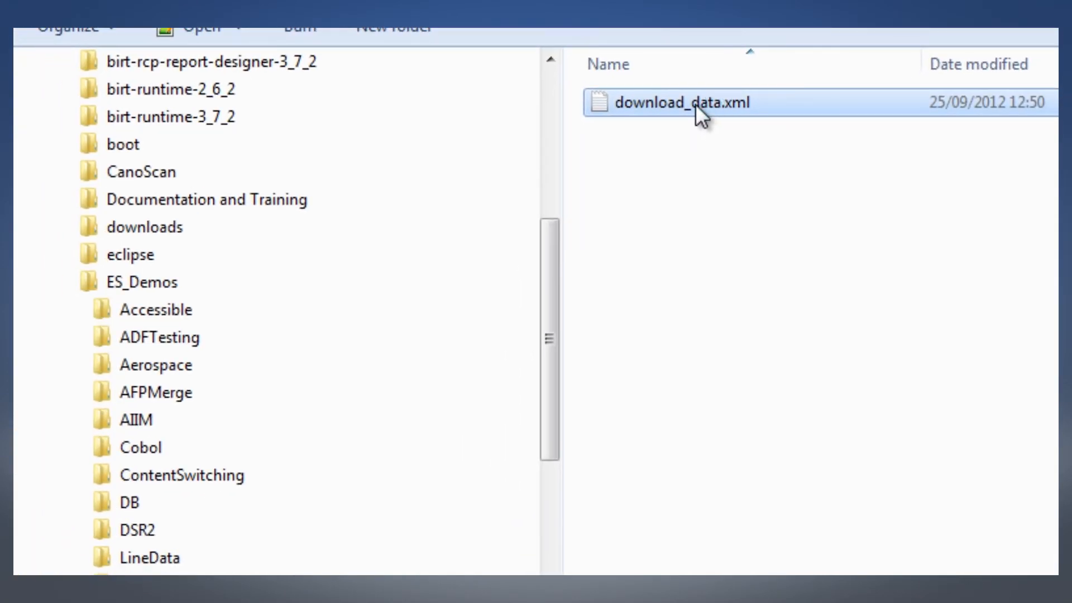
Open the first BestBank statement PDF in Adobe Reader and enlarge it to inspect its contents
{"action": "double_click", "coordinate": [697, 104]}
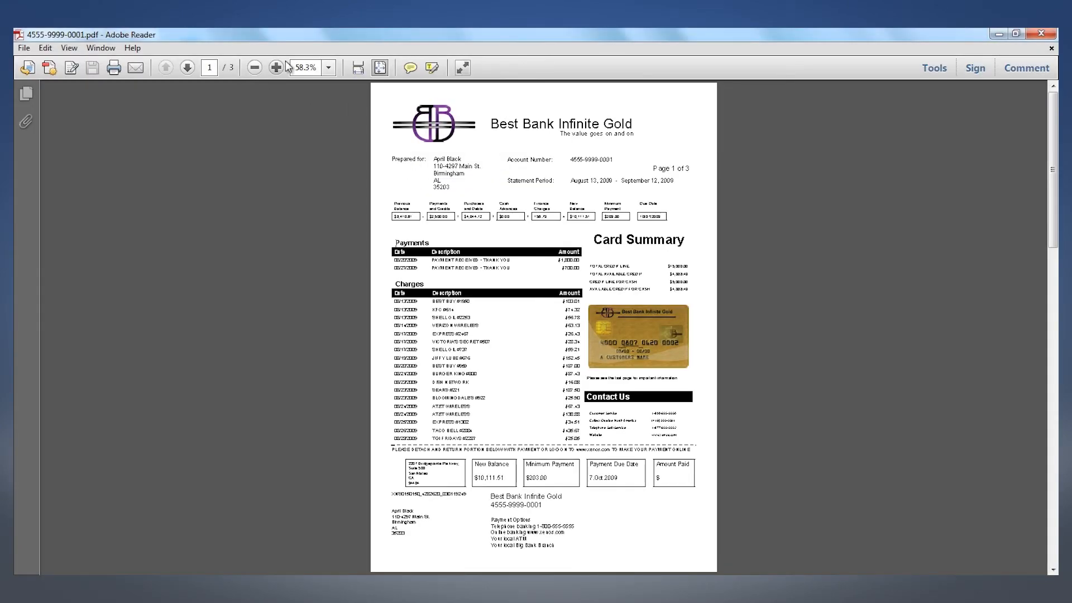
{"action": "left_click", "coordinate": [276, 68]}
{"action": "left_click", "coordinate": [276, 68]}
{"action": "left_click", "coordinate": [277, 67]}
{"action": "left_click", "coordinate": [276, 68]}
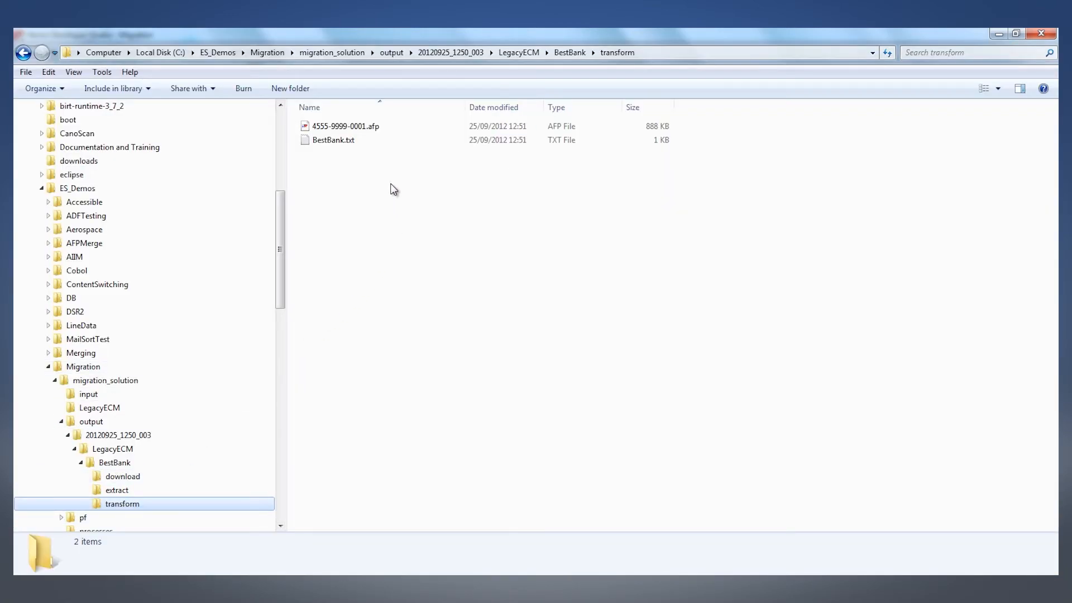
Open the transformed AFP statement from BestBank's transform folder in BTB AFP Browser and inspect it at 125 % zoom
{"action": "double_click", "coordinate": [371, 126]}
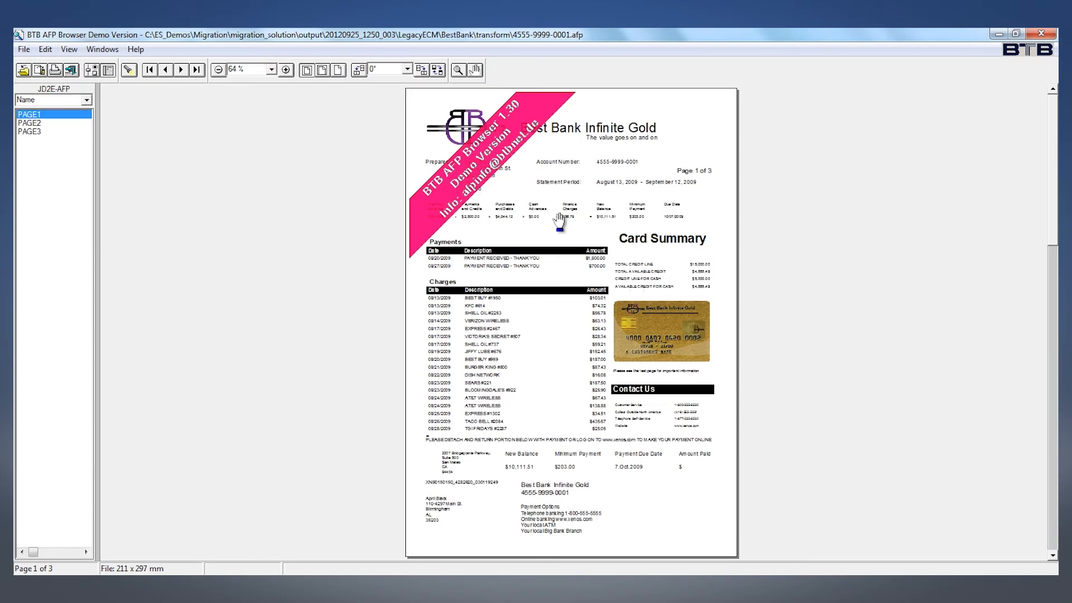
{"action": "left_click", "coordinate": [287, 69]}
{"action": "left_click", "coordinate": [286, 70]}
{"action": "left_click", "coordinate": [287, 70]}
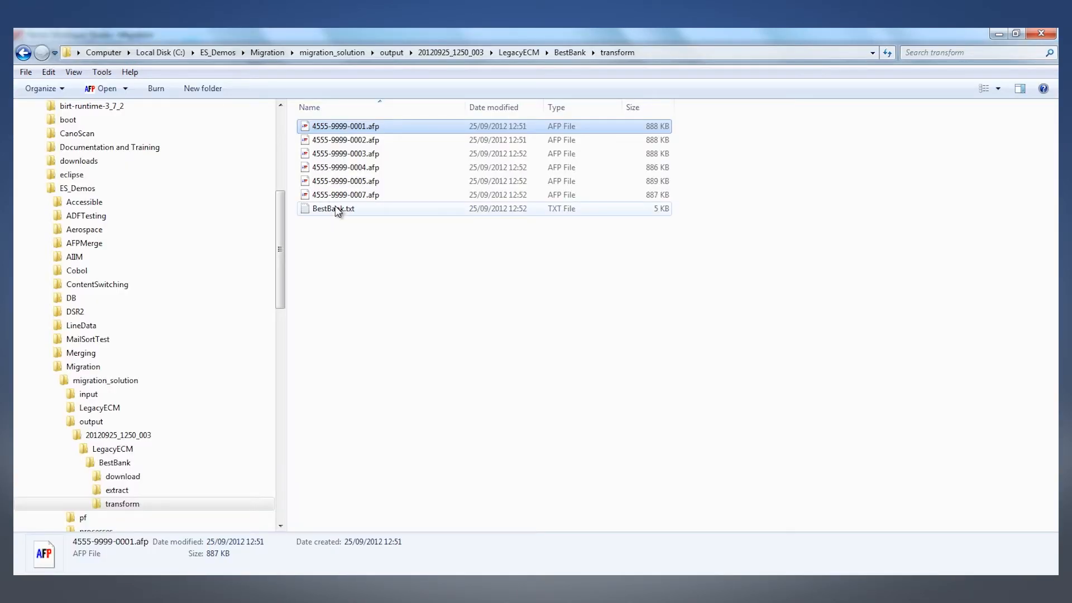
Open BestBank.txt in Notepad++ and highlight the first document's group field names and values to examine its index data
{"action": "double_click", "coordinate": [338, 210]}
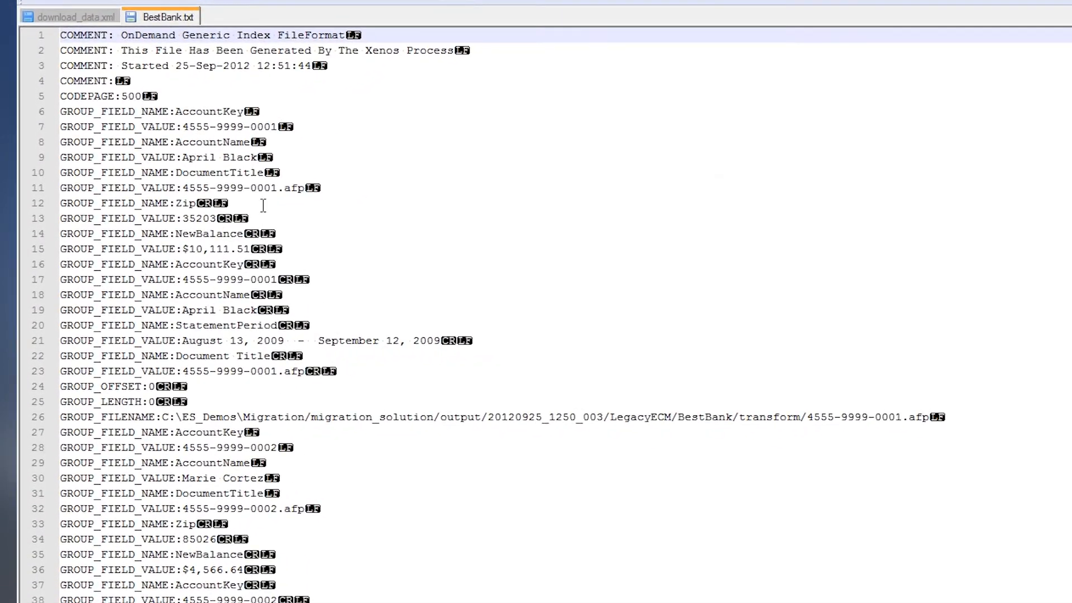
{"action": "left_click_drag", "start_coordinate": [61, 111], "coordinate": [413, 382]}
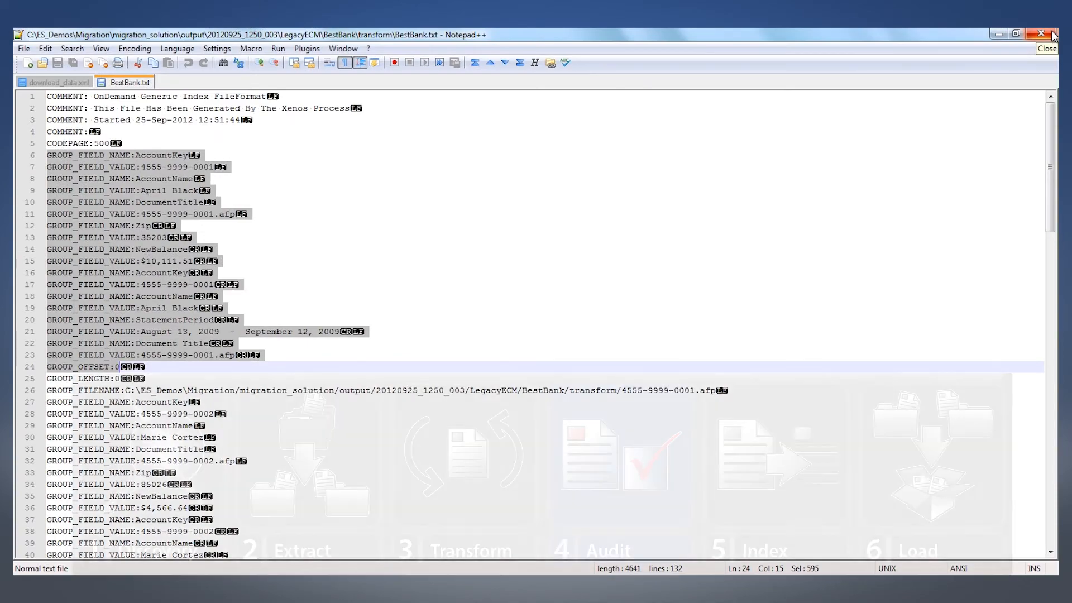
{"action": "left_click", "coordinate": [1053, 36]}
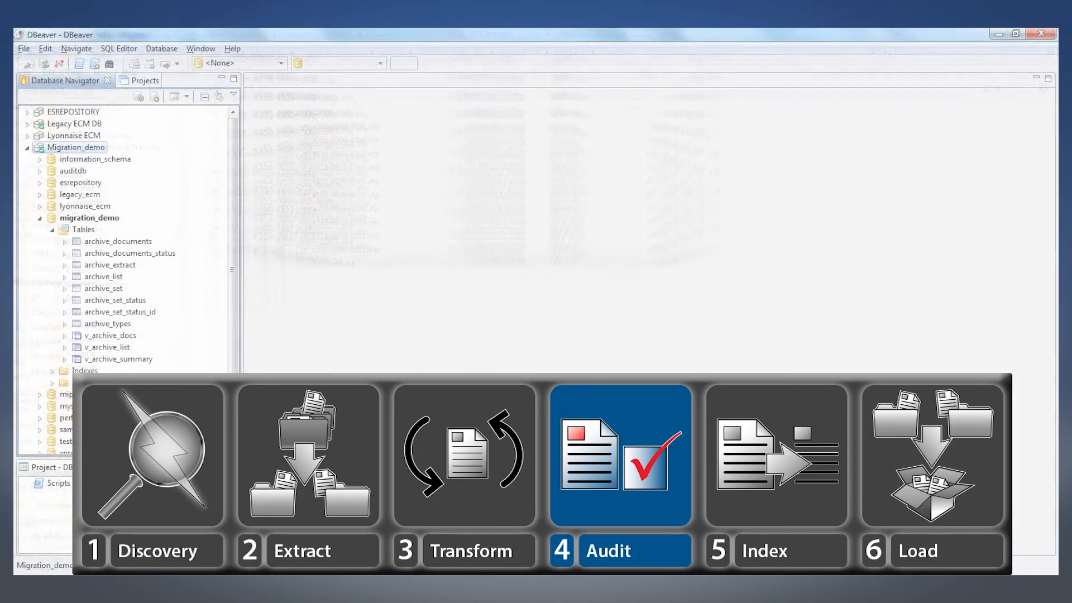
In DBeaver, open migration_demo's v_archive_summary view and examine the status_msg values and the download and extraction messages
{"action": "left_click", "coordinate": [133, 360]}
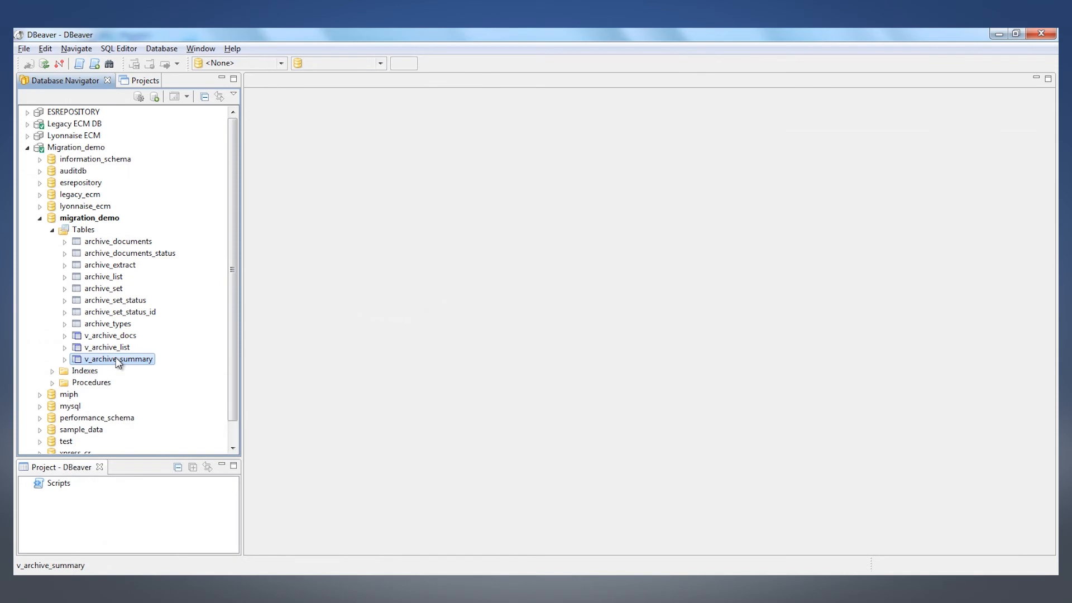
{"action": "double_click", "coordinate": [118, 360]}
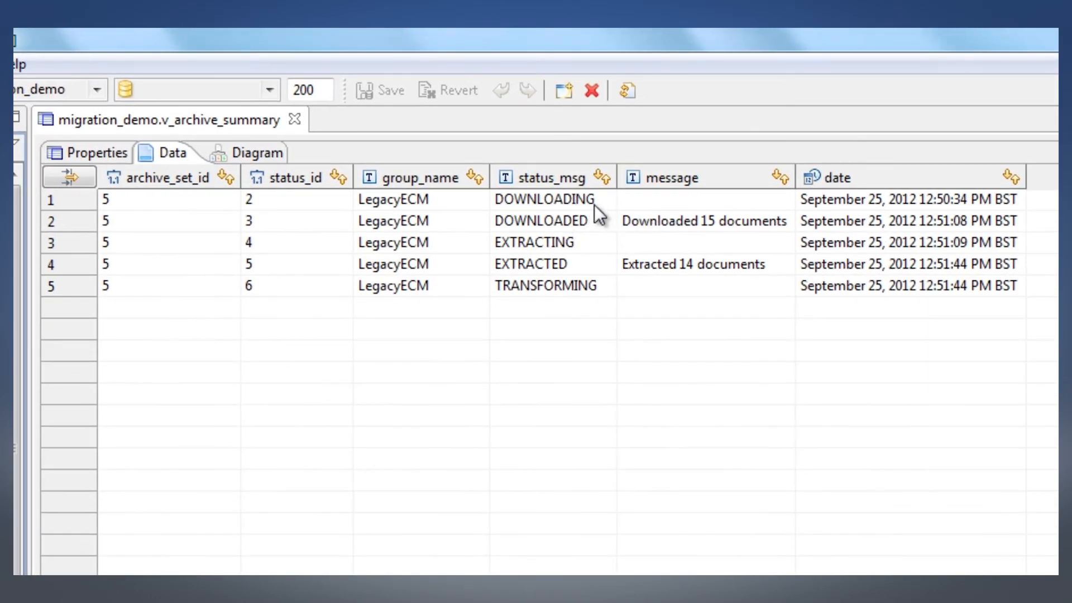
{"action": "left_click", "coordinate": [593, 203]}
{"action": "left_click", "coordinate": [587, 222]}
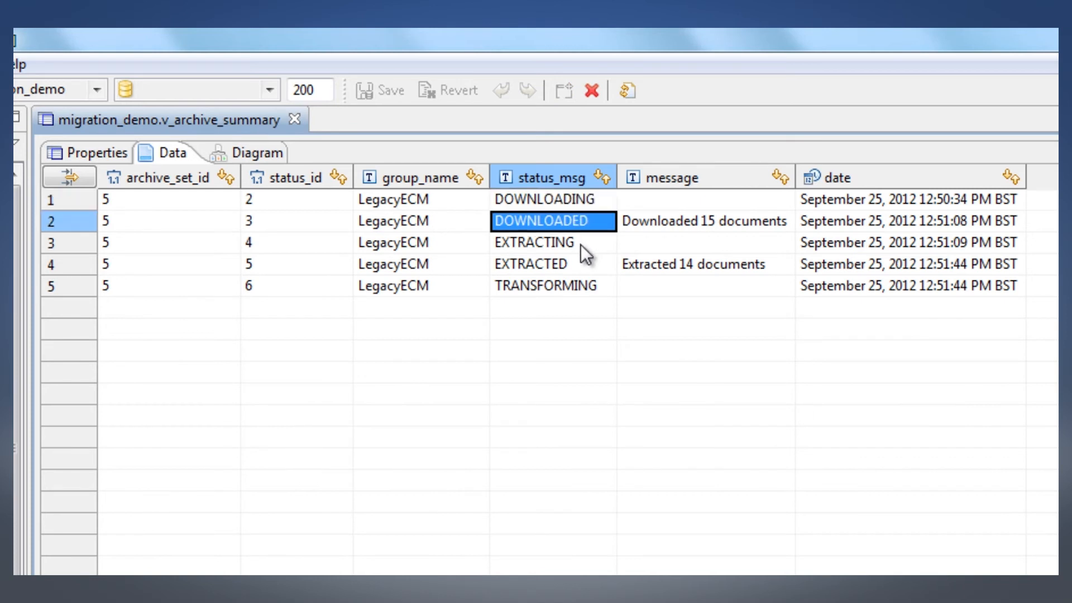
{"action": "left_click", "coordinate": [581, 248]}
{"action": "left_click", "coordinate": [578, 266]}
{"action": "left_click", "coordinate": [580, 284]}
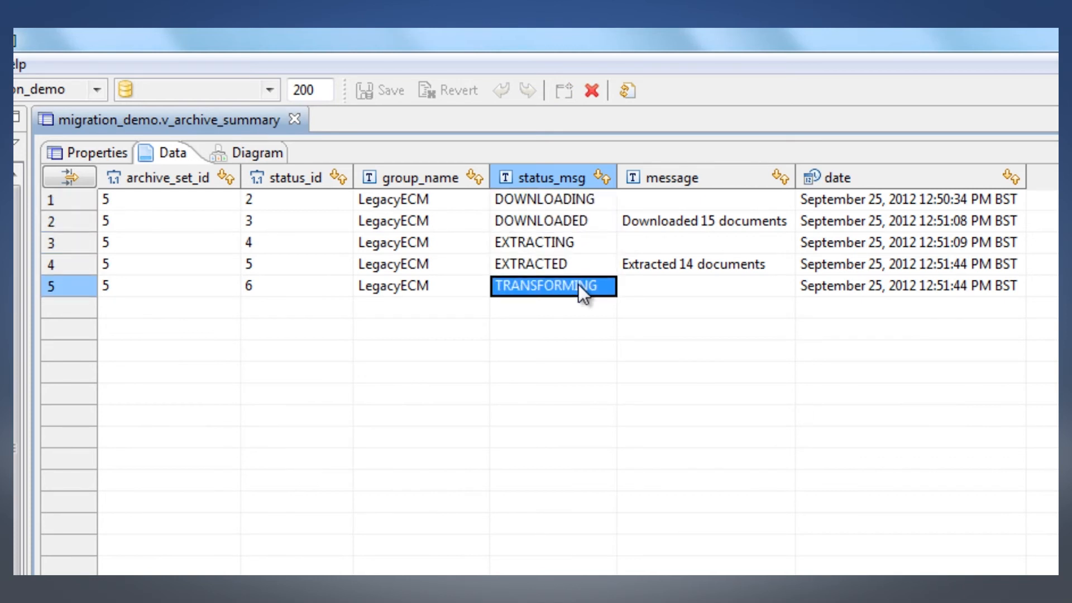
{"action": "left_click", "coordinate": [714, 225]}
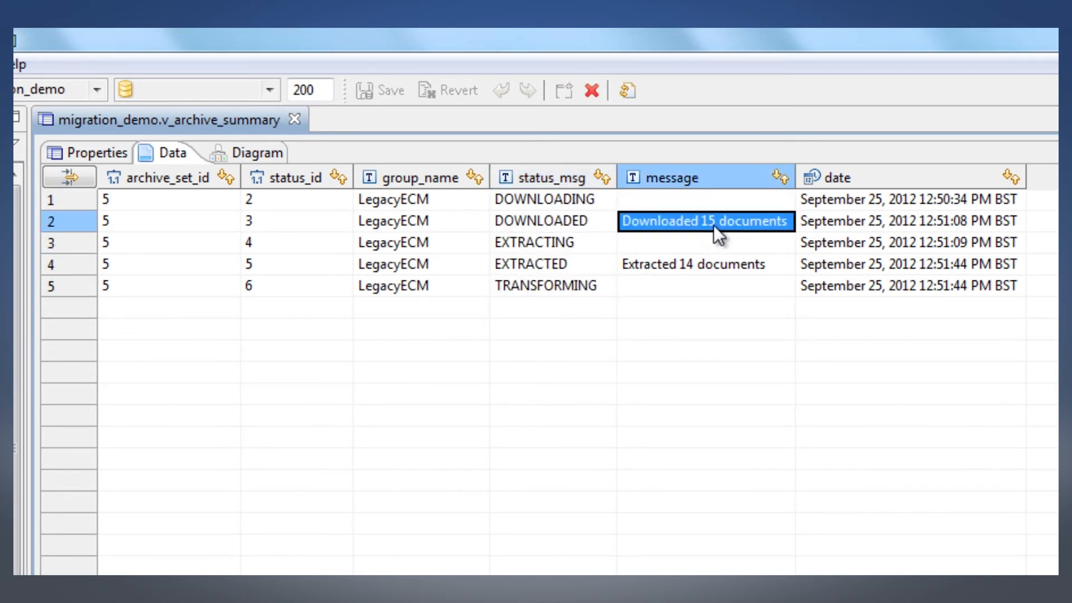
{"action": "left_click", "coordinate": [719, 274]}
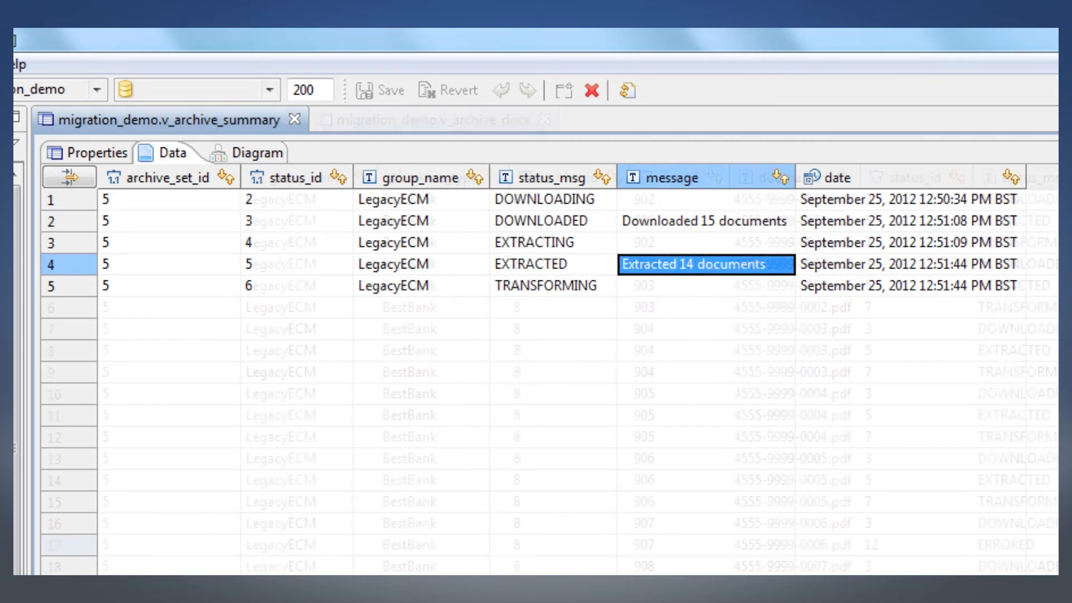